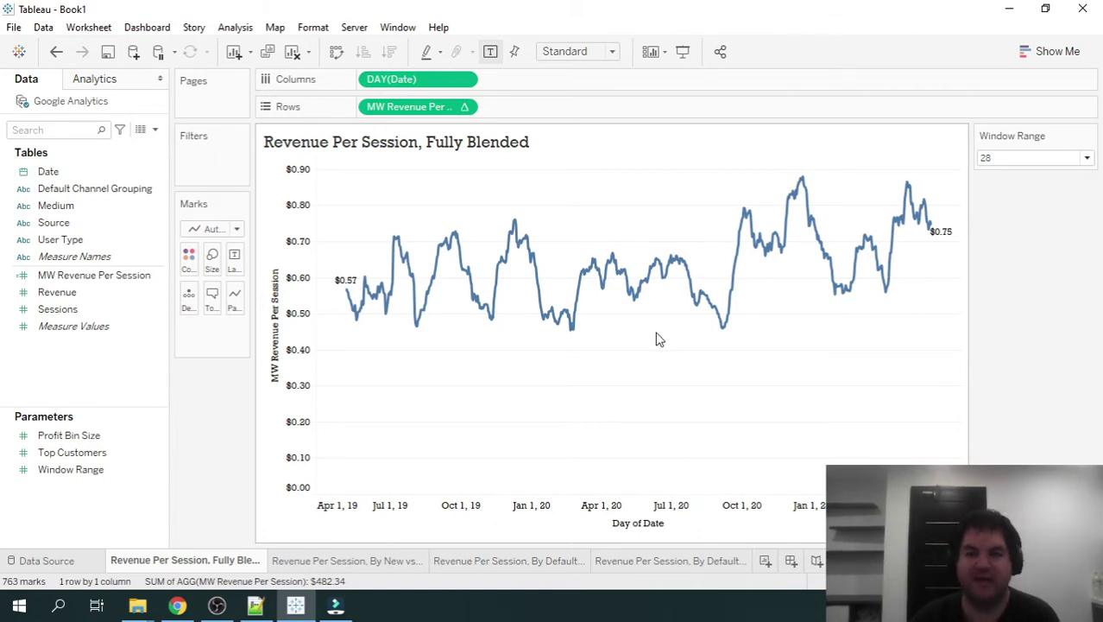
# Select and then deselect the Day of Date axis on the current revenue chart.
pyautogui.moveTo(746, 248)
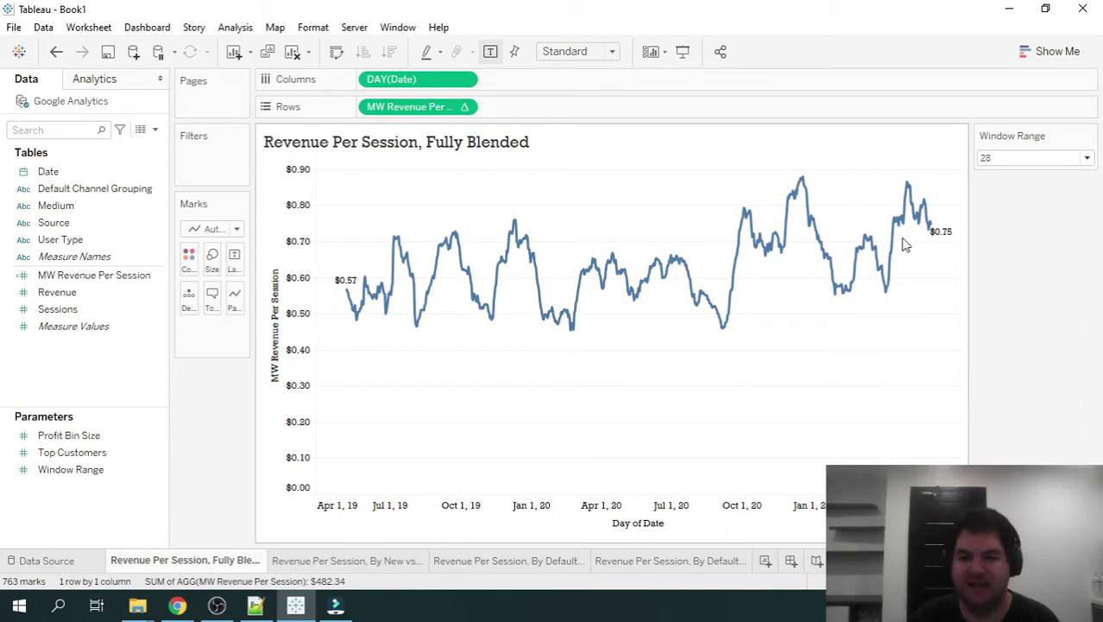
pyautogui.moveTo(941, 235)
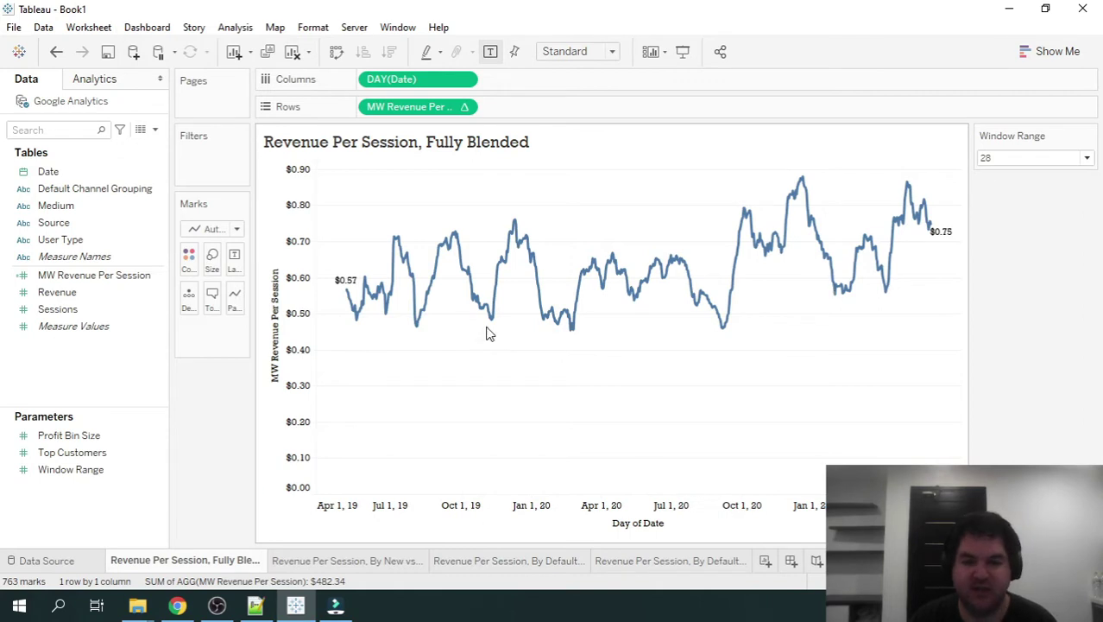
pyautogui.moveTo(726, 329)
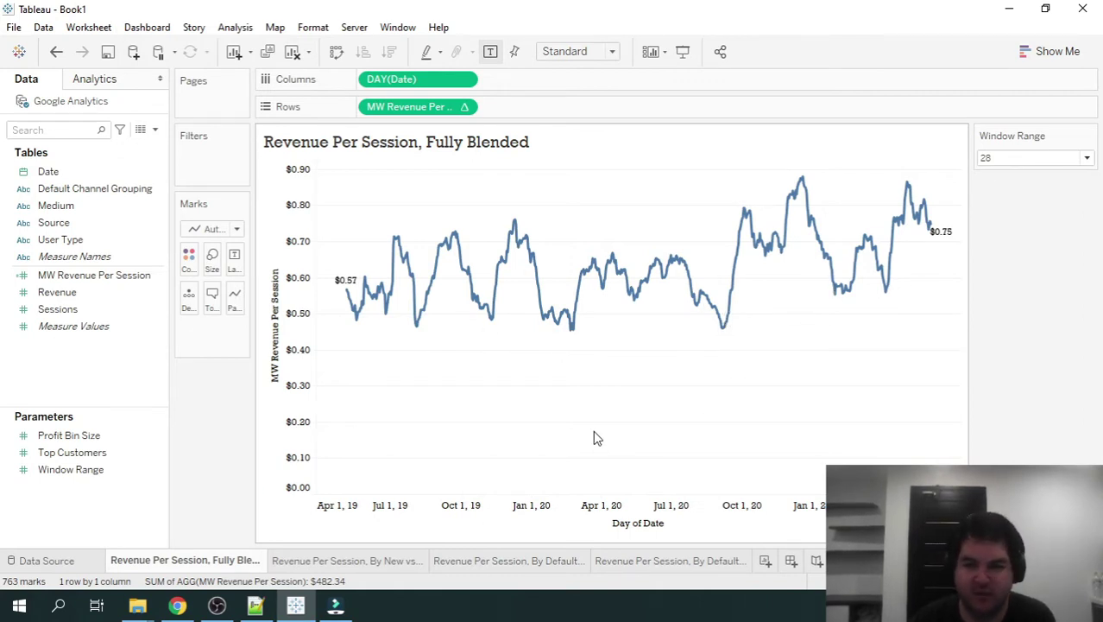
pyautogui.click(332, 520)
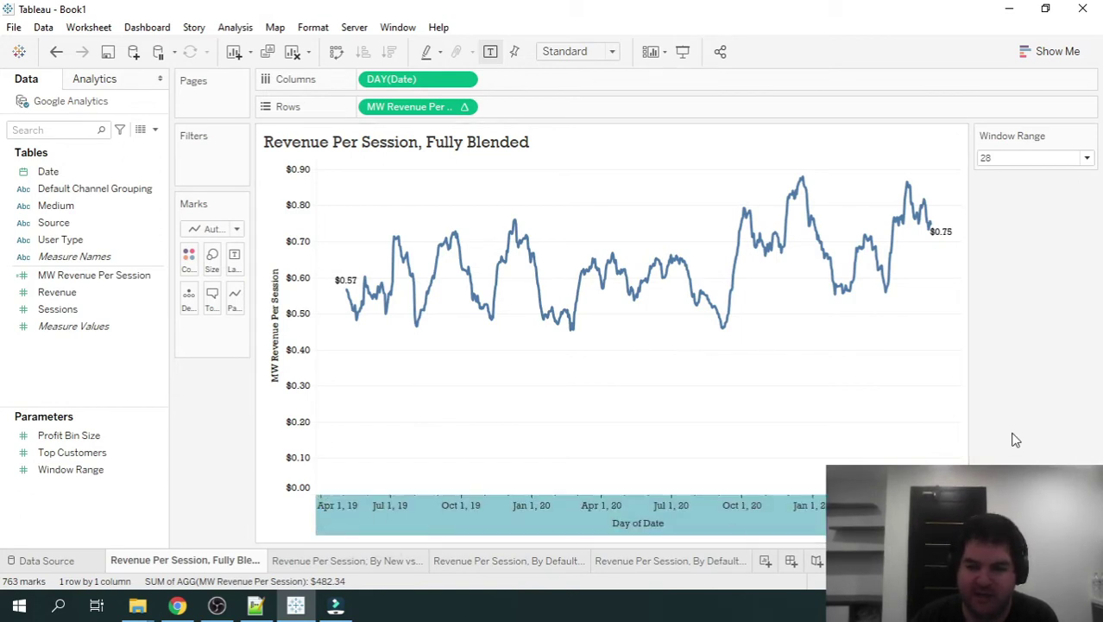
pyautogui.click(317, 532)
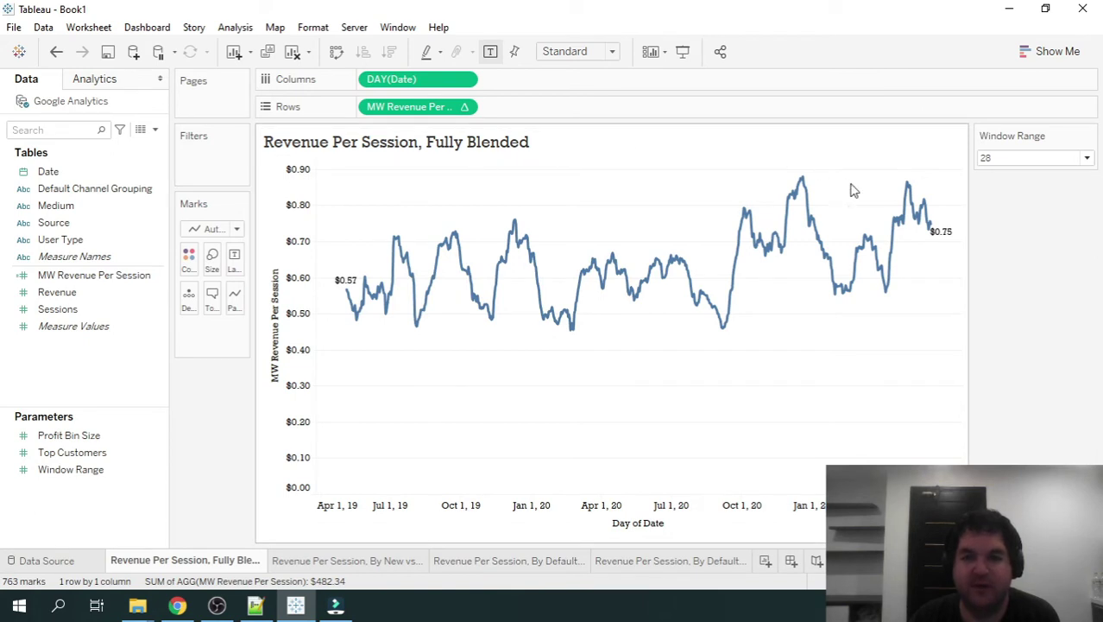
# Keep the moving-average window length at 28 days.
pyautogui.moveTo(931, 226)
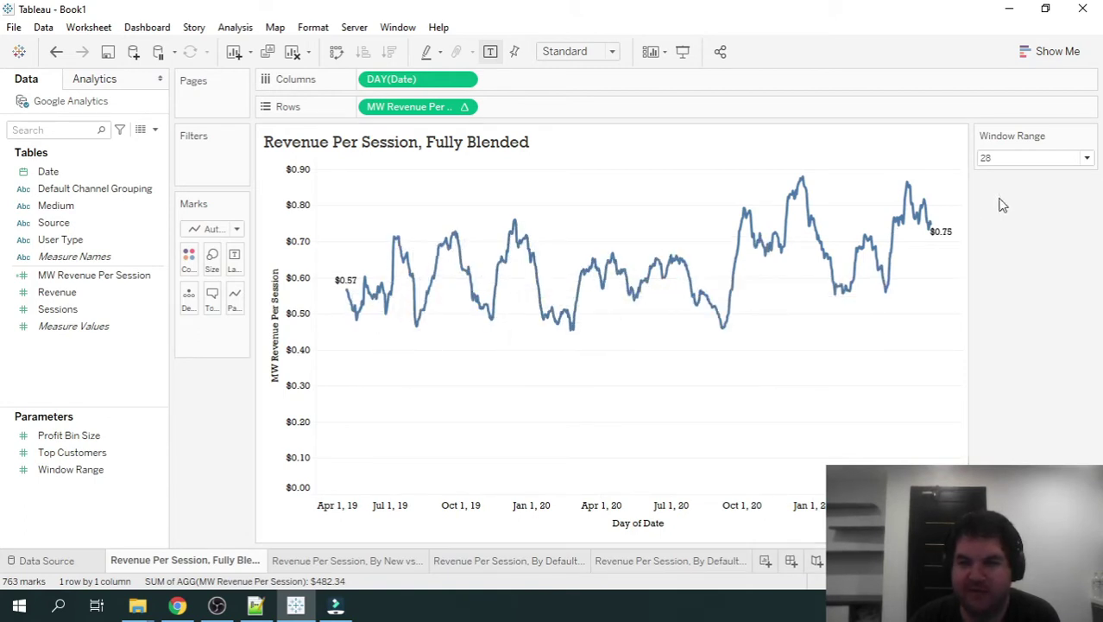
pyautogui.click(1054, 162)
pyautogui.click(1054, 166)
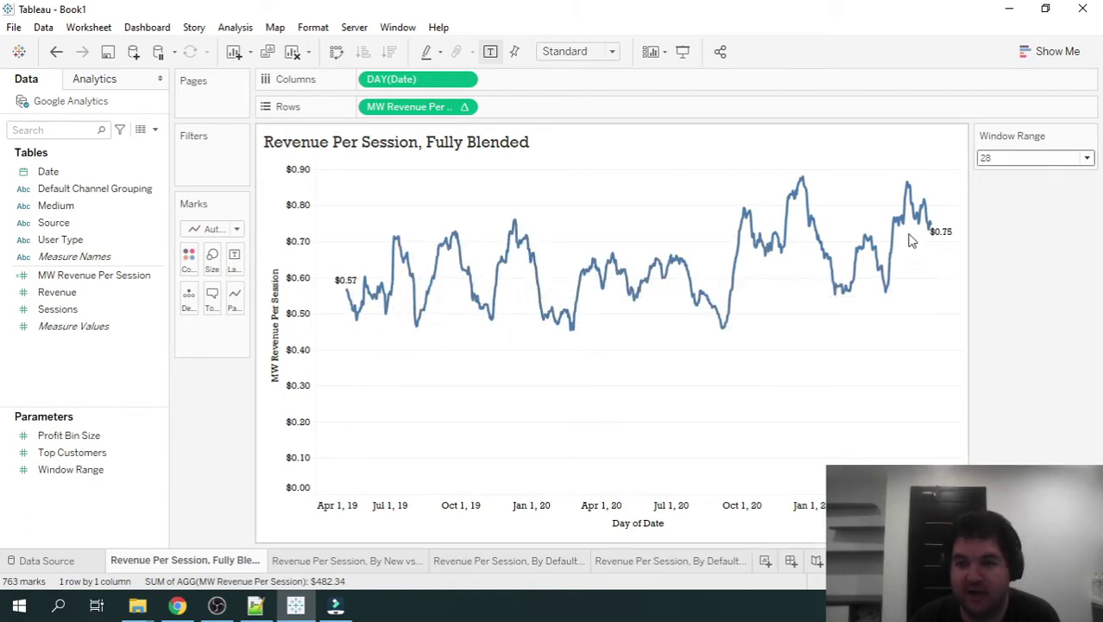
# Switch to the 'Revenue Per Session, By New vs. Returning Visitors' sheet.
pyautogui.moveTo(541, 327)
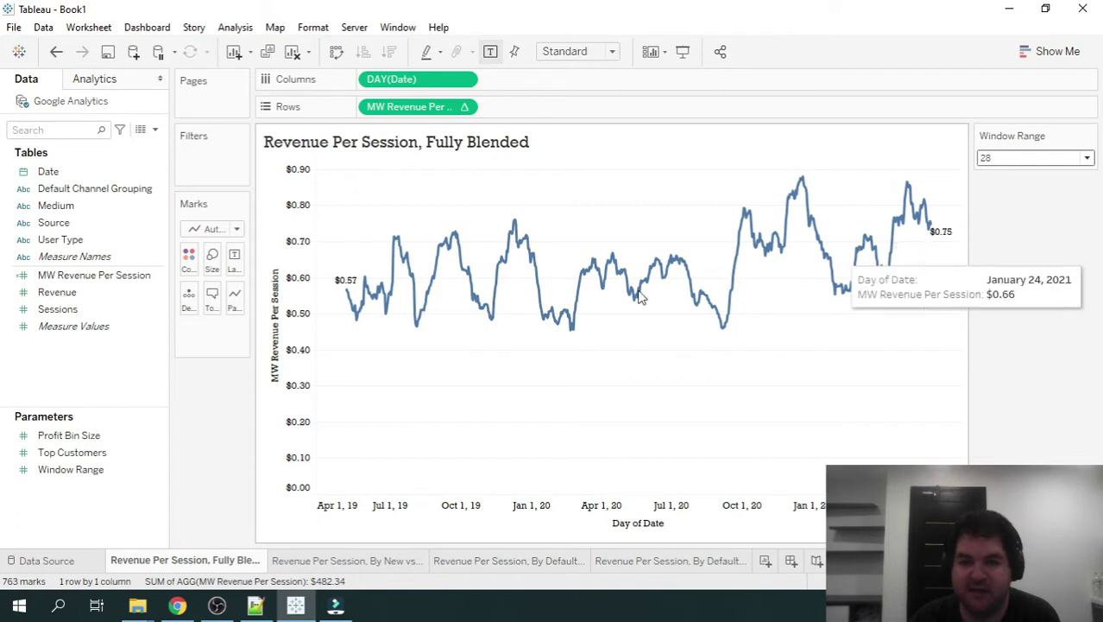
pyautogui.moveTo(336, 295)
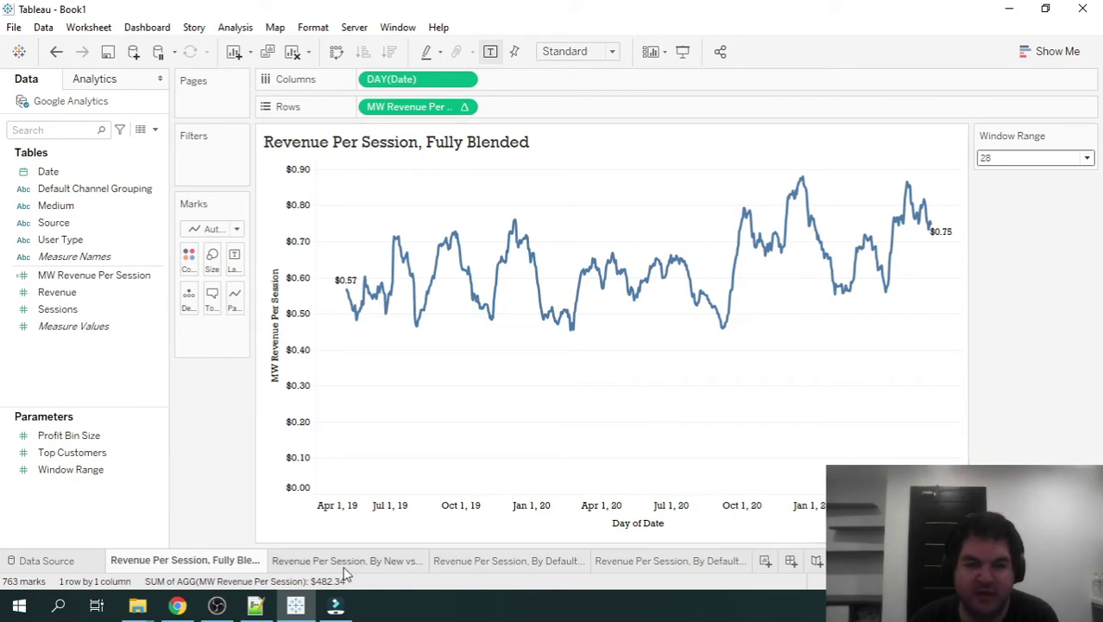
pyautogui.click(373, 561)
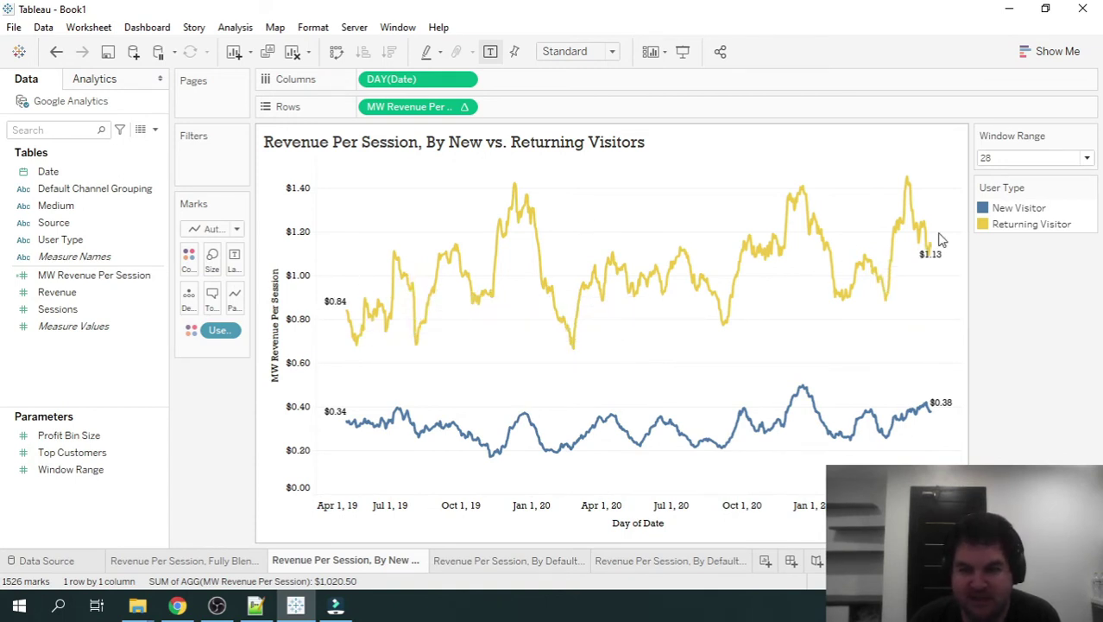
# Read the New vs. Returning values: returning visitors start at $0.84 versus $0.34 for new.
pyautogui.moveTo(941, 265)
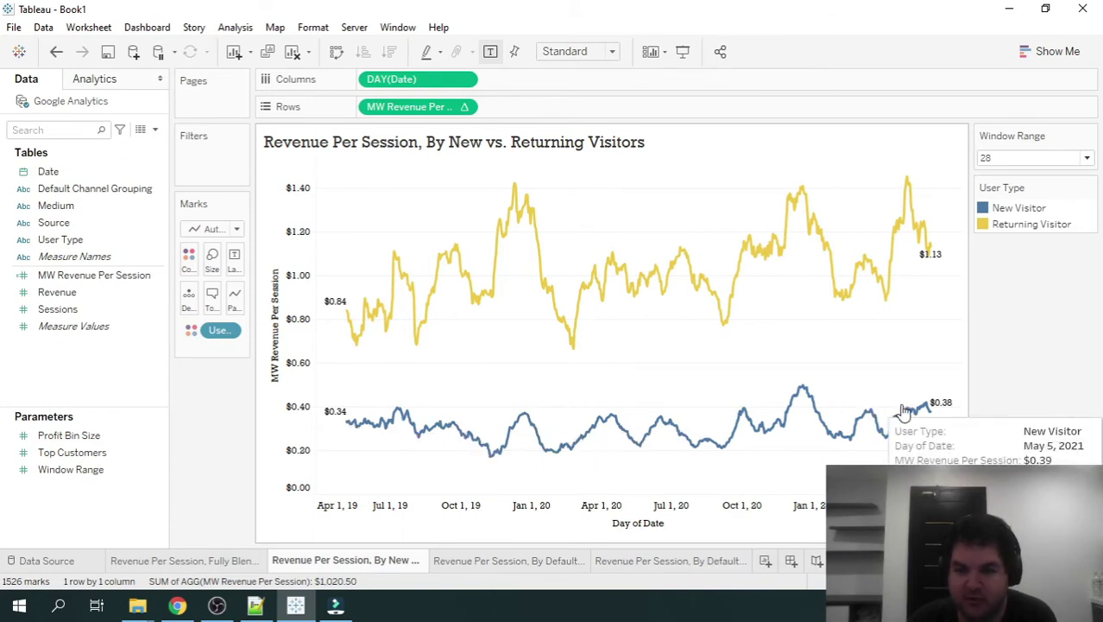
pyautogui.moveTo(343, 426)
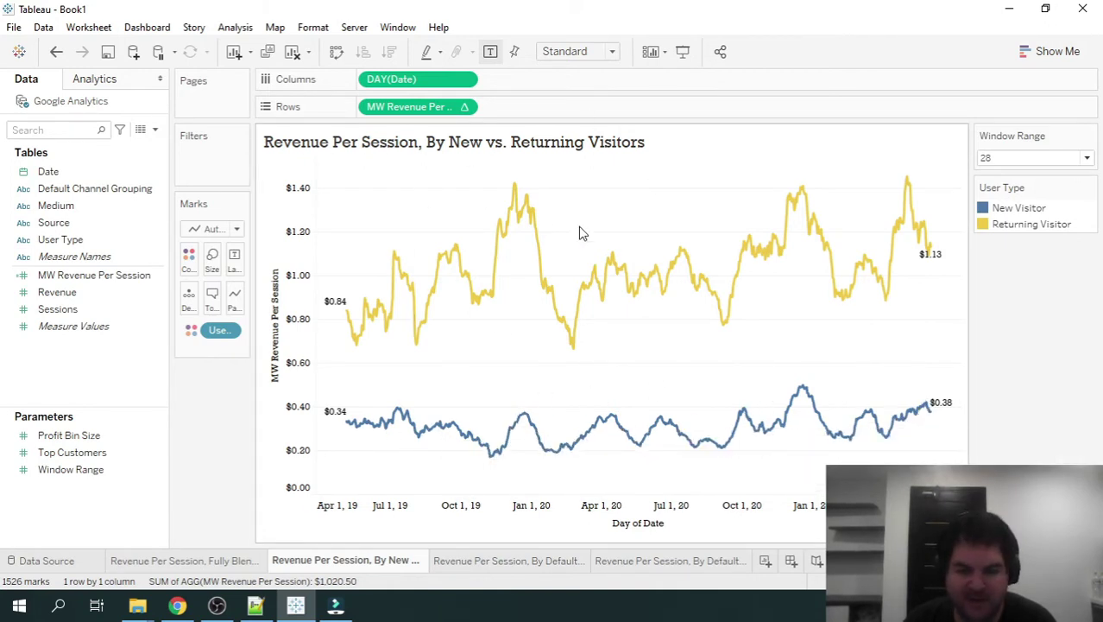
# Open the By Default Channel Grouping sheet and briefly highlight Display, Direct and Paid Search.
pyautogui.click(509, 561)
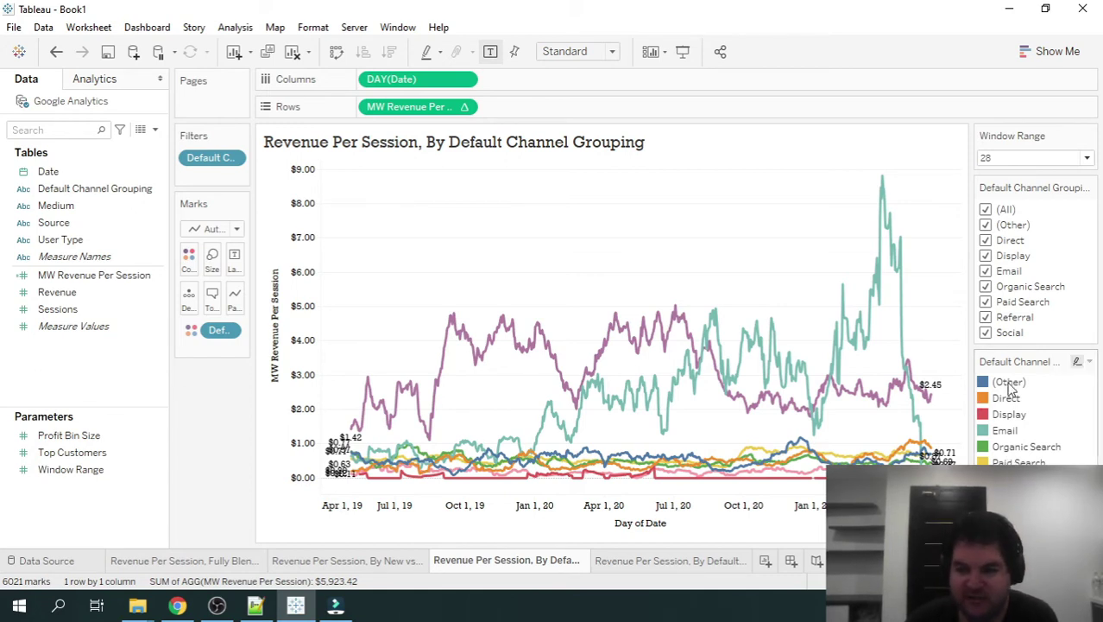
pyautogui.click(1006, 414)
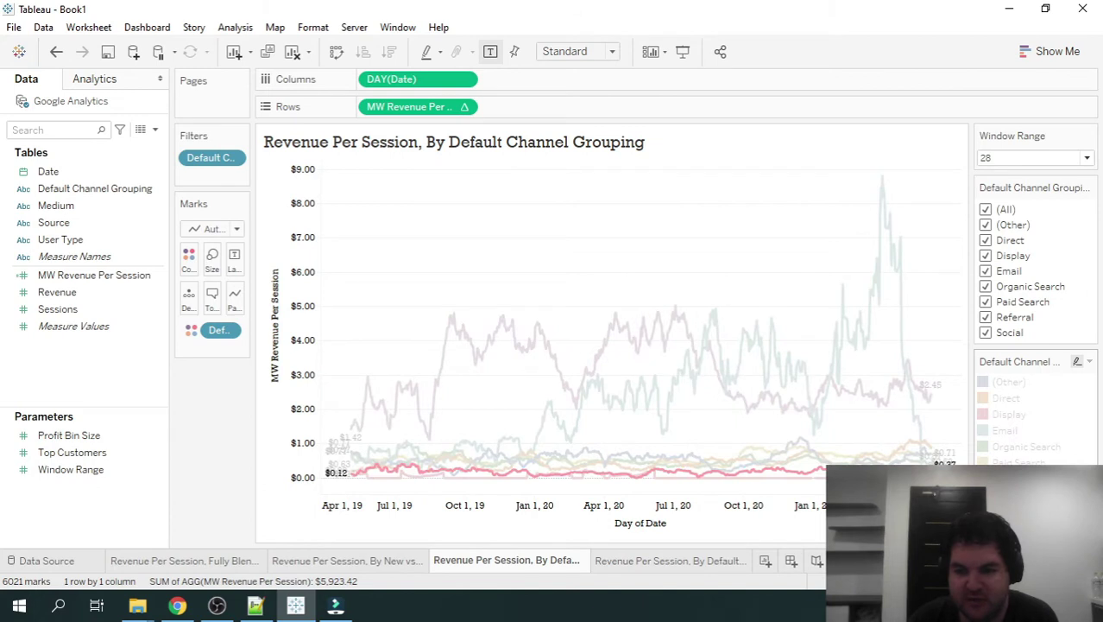
pyautogui.click(1006, 415)
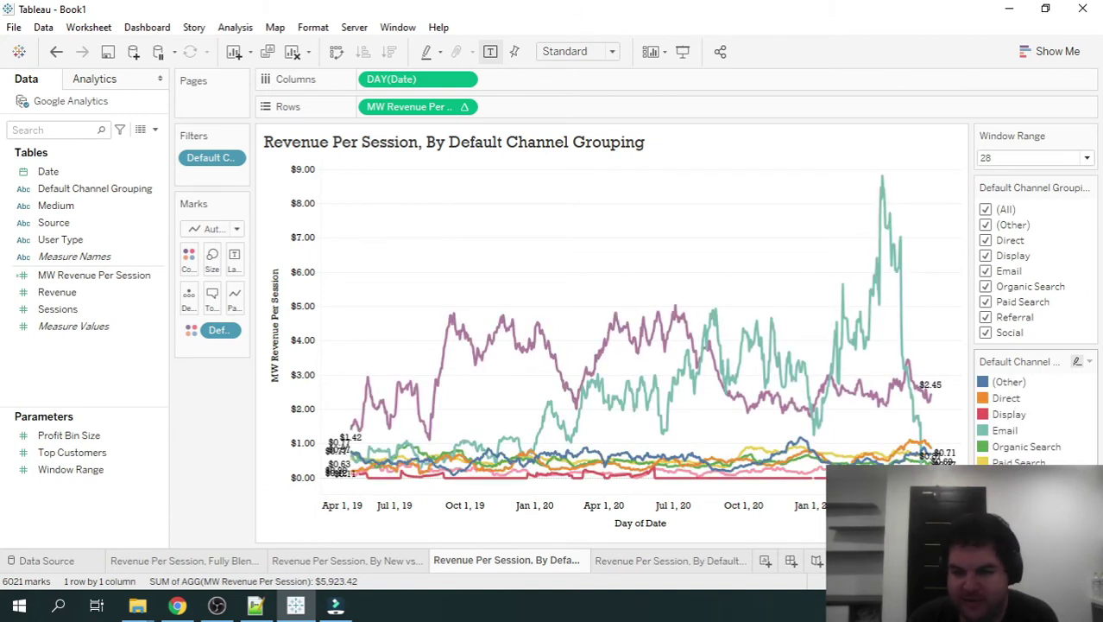
pyautogui.click(1016, 406)
pyautogui.click(1016, 405)
pyautogui.click(1027, 462)
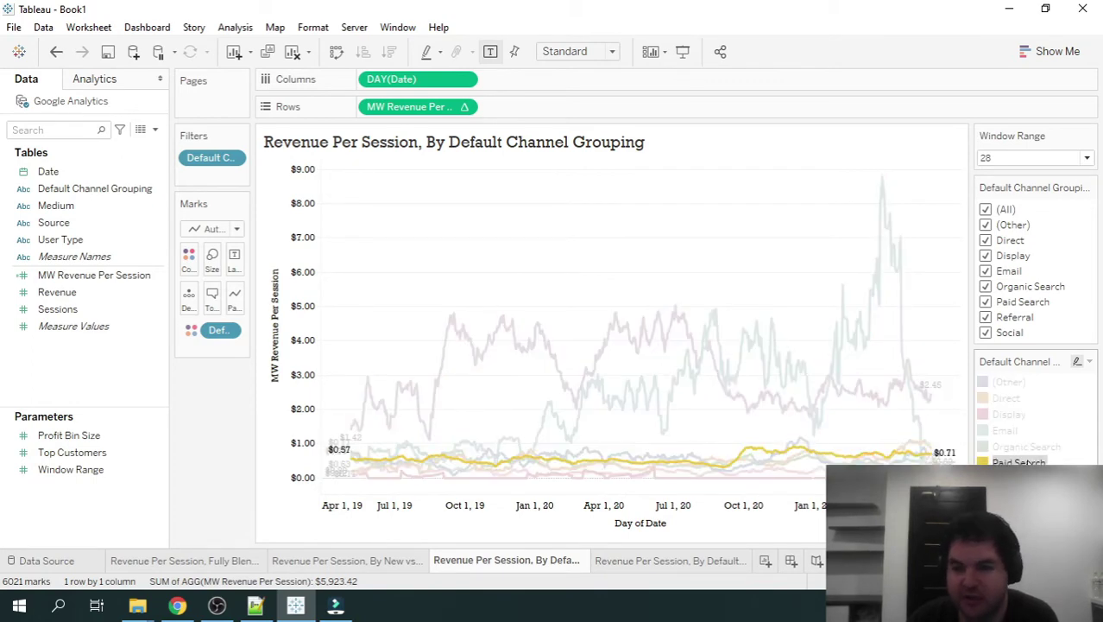
pyautogui.click(1027, 462)
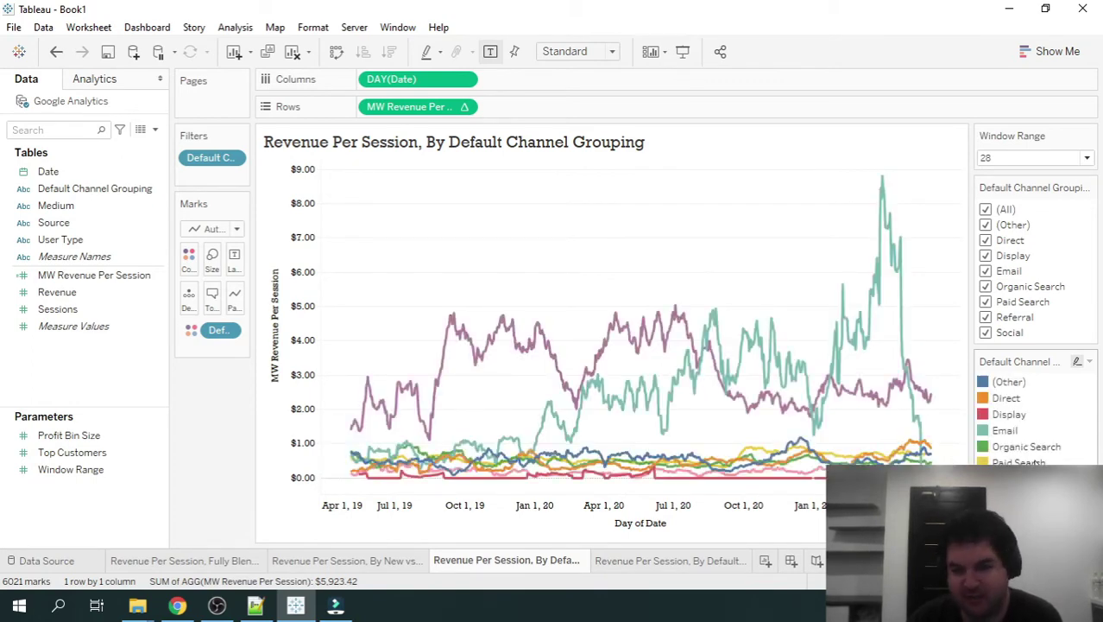
# Highlight Organic Search, Email and (Other) lines, then restore all channels to full colour.
pyautogui.click(1039, 448)
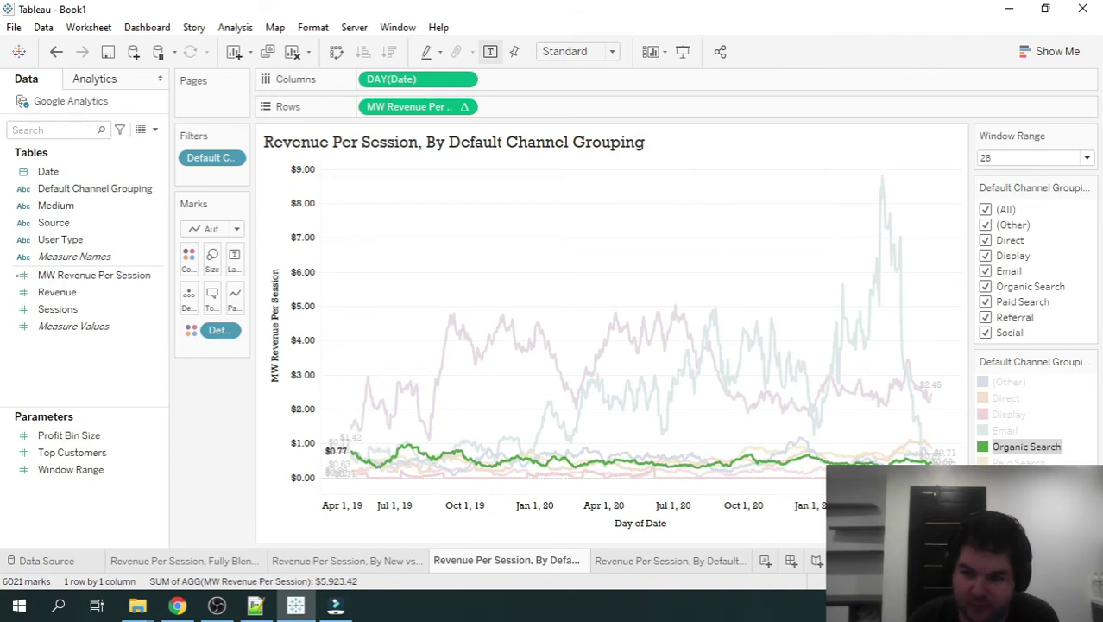
pyautogui.moveTo(1045, 452)
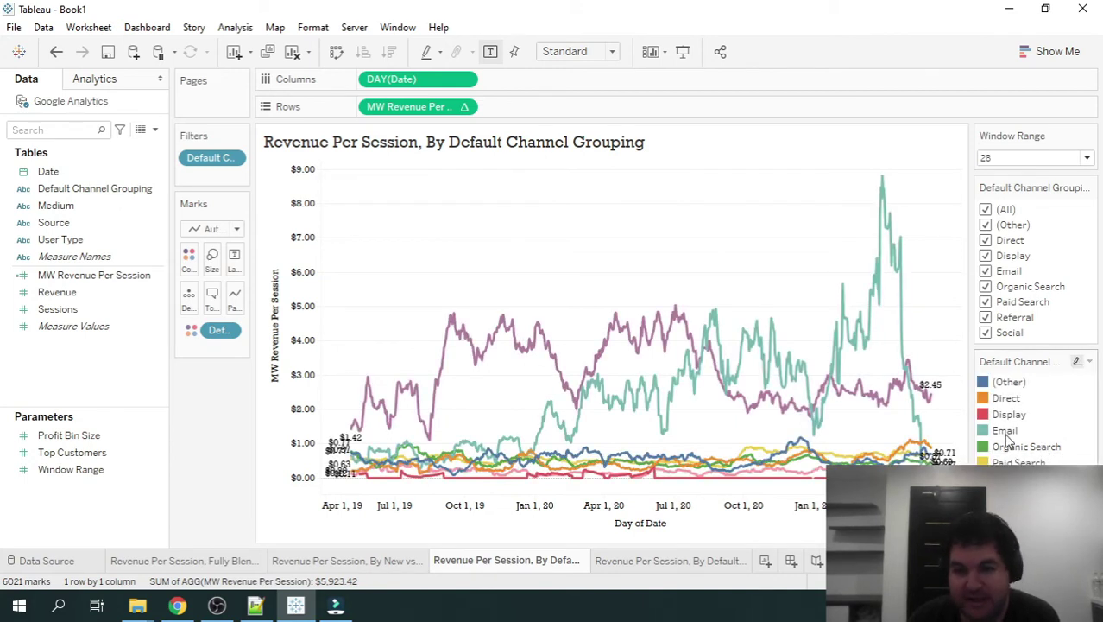
pyautogui.click(1012, 436)
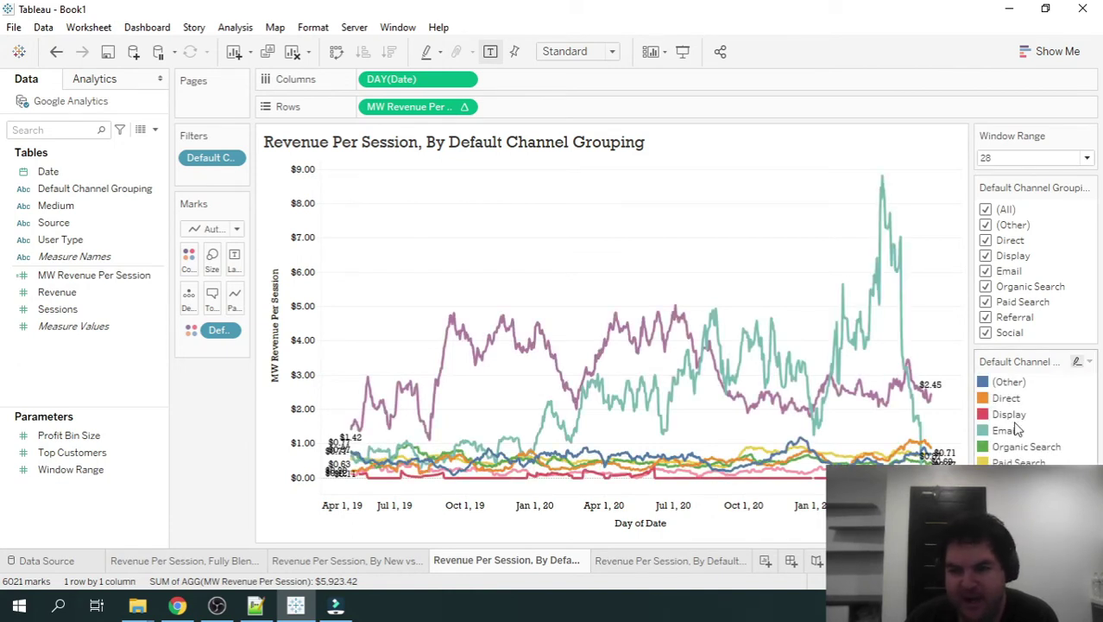
pyautogui.click(1010, 384)
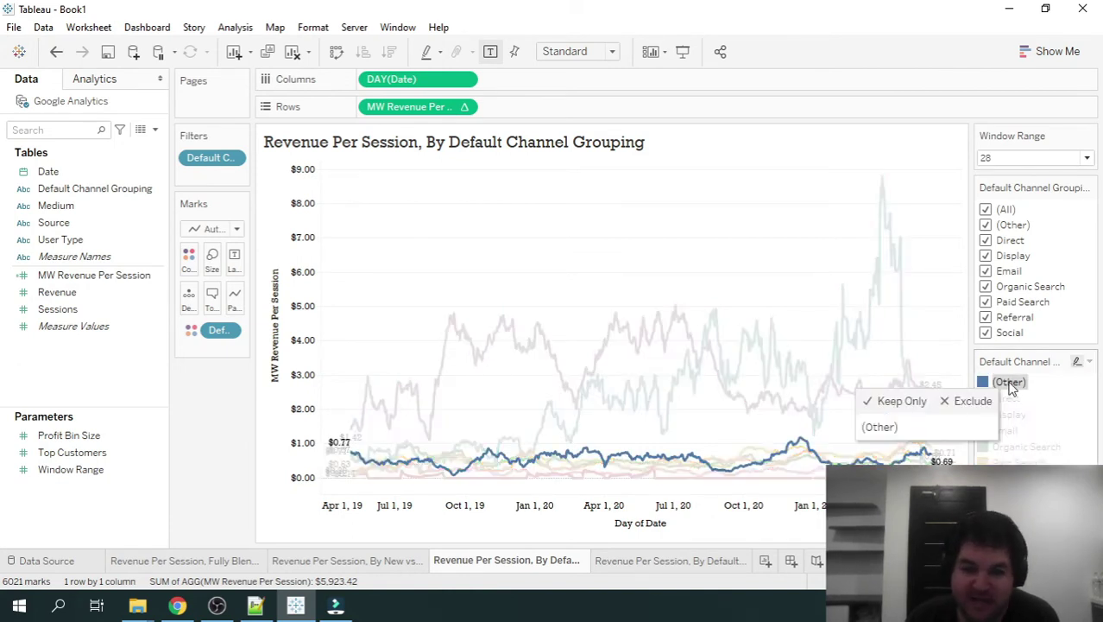
pyautogui.click(1010, 383)
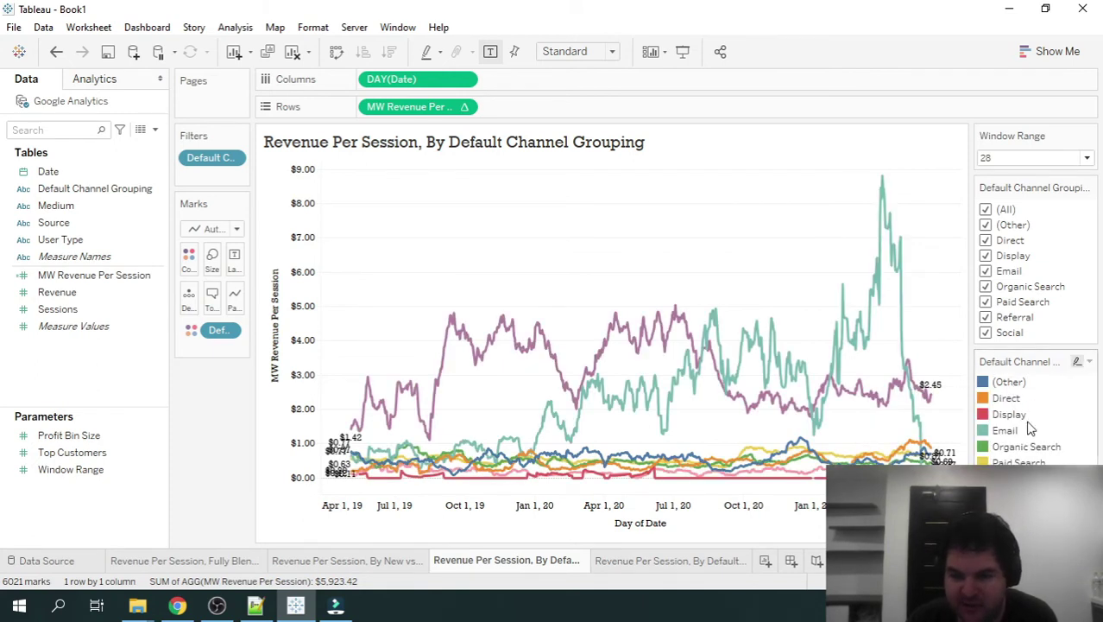
pyautogui.click(1007, 386)
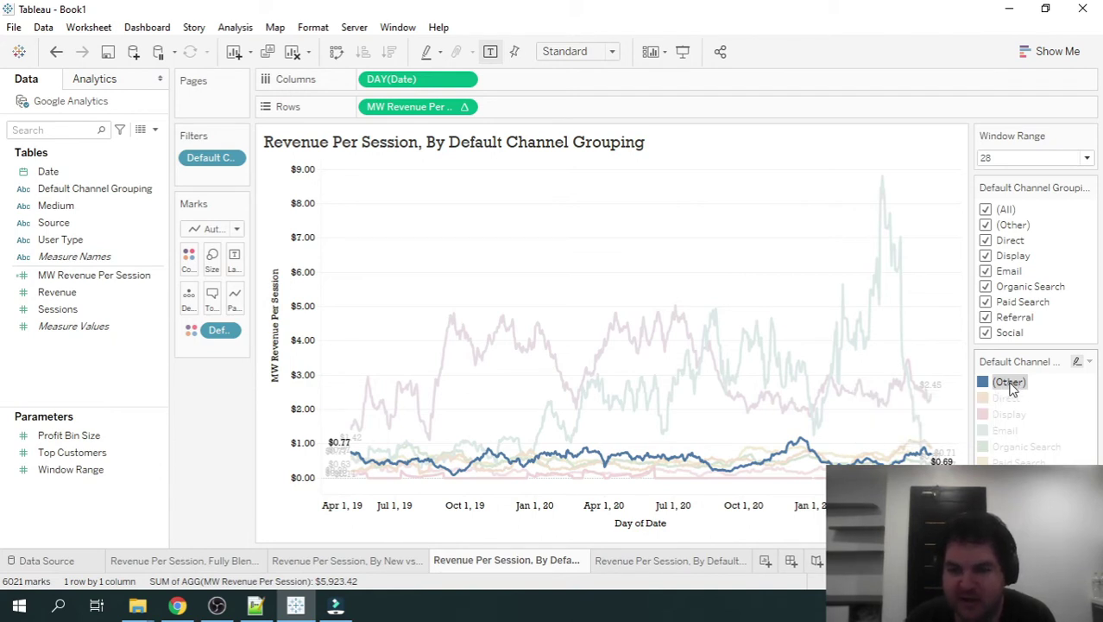
pyautogui.click(1010, 385)
pyautogui.click(1010, 385)
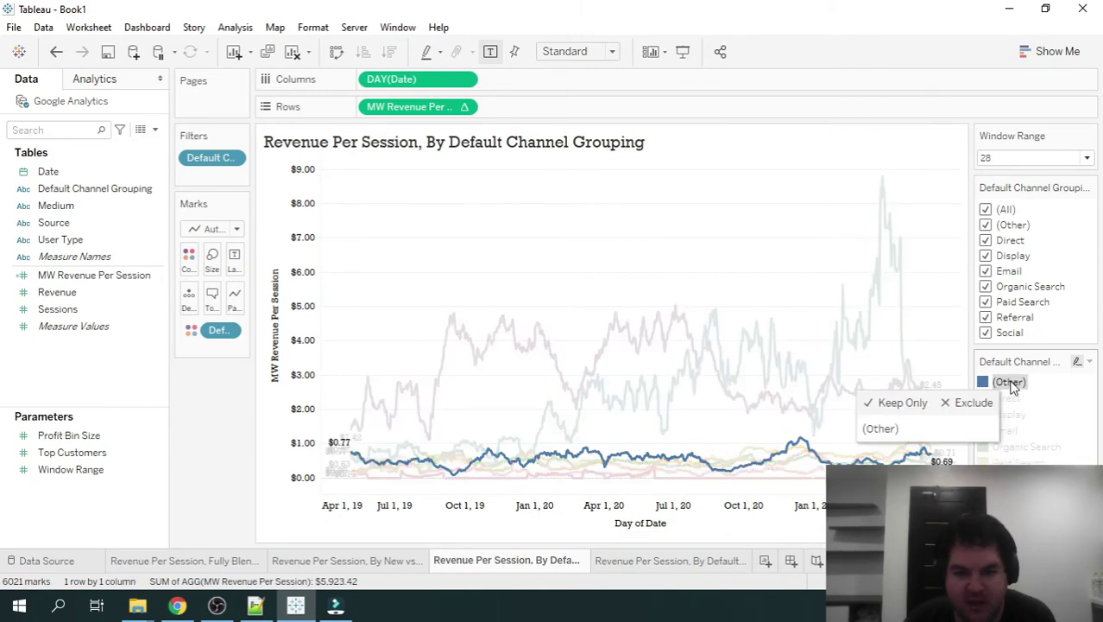
pyautogui.click(1011, 385)
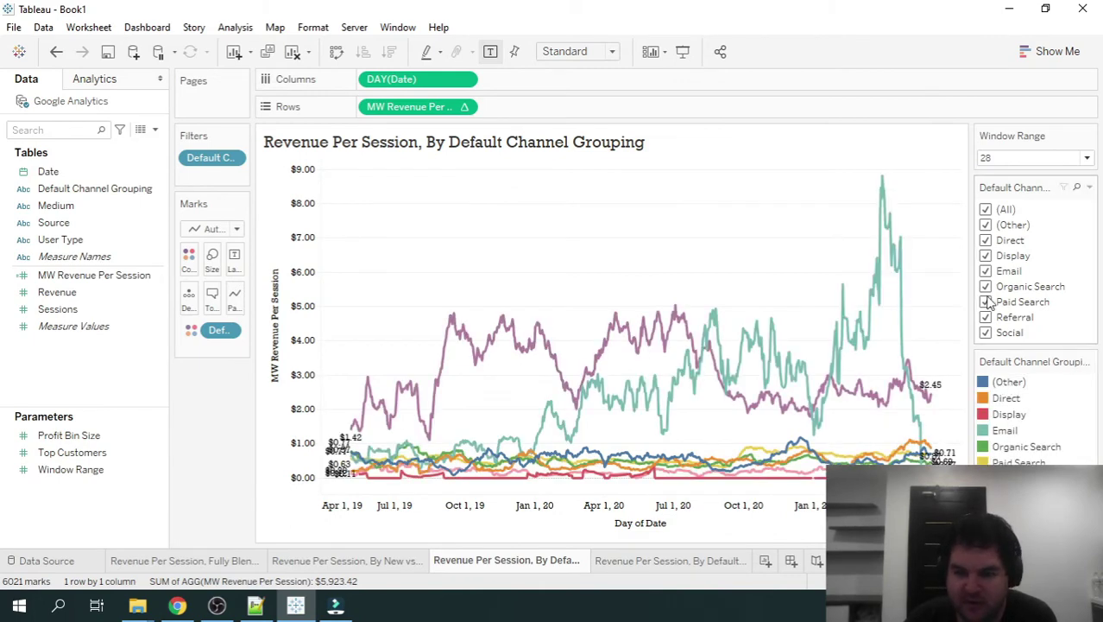
pyautogui.moveTo(879, 170)
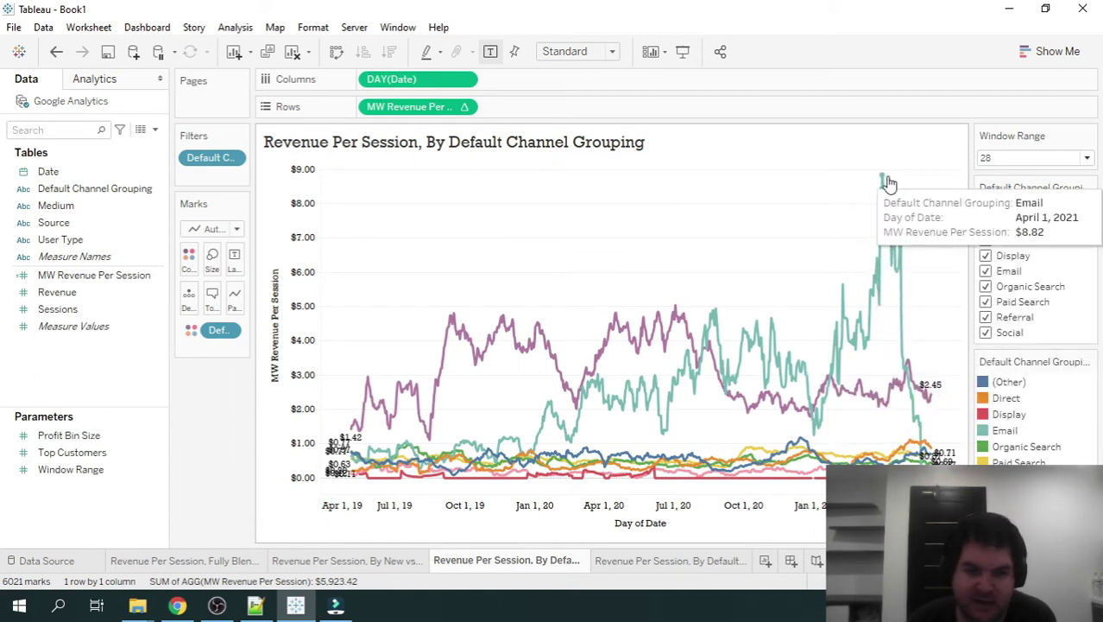
# Glance at the Fully Blended sheet, then go back to the By Default Channel Grouping sheet.
pyautogui.click(184, 560)
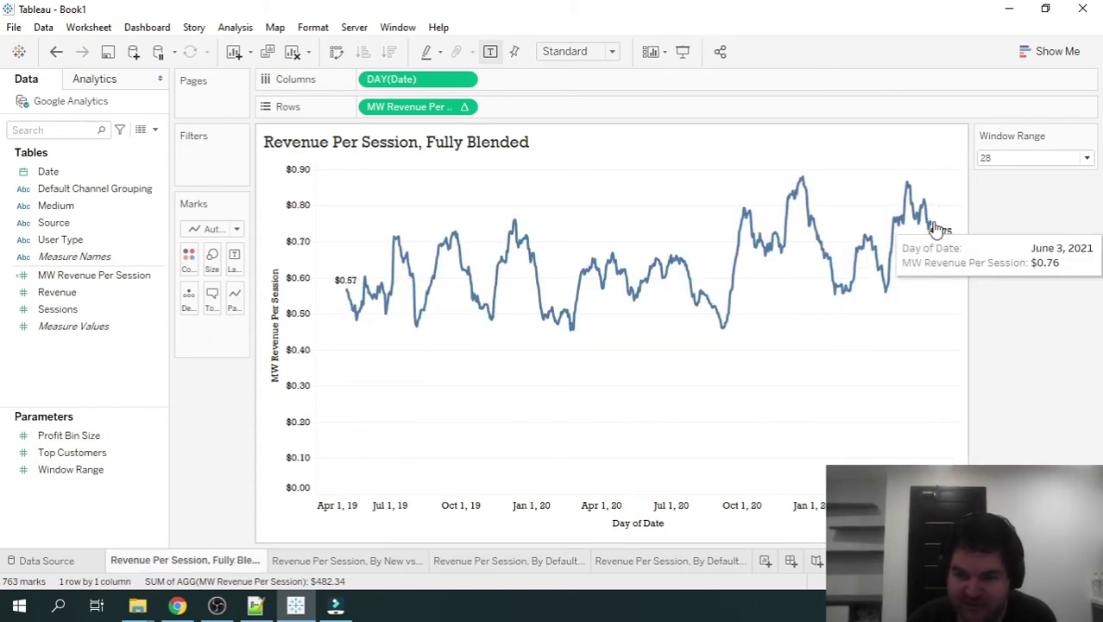
pyautogui.click(488, 565)
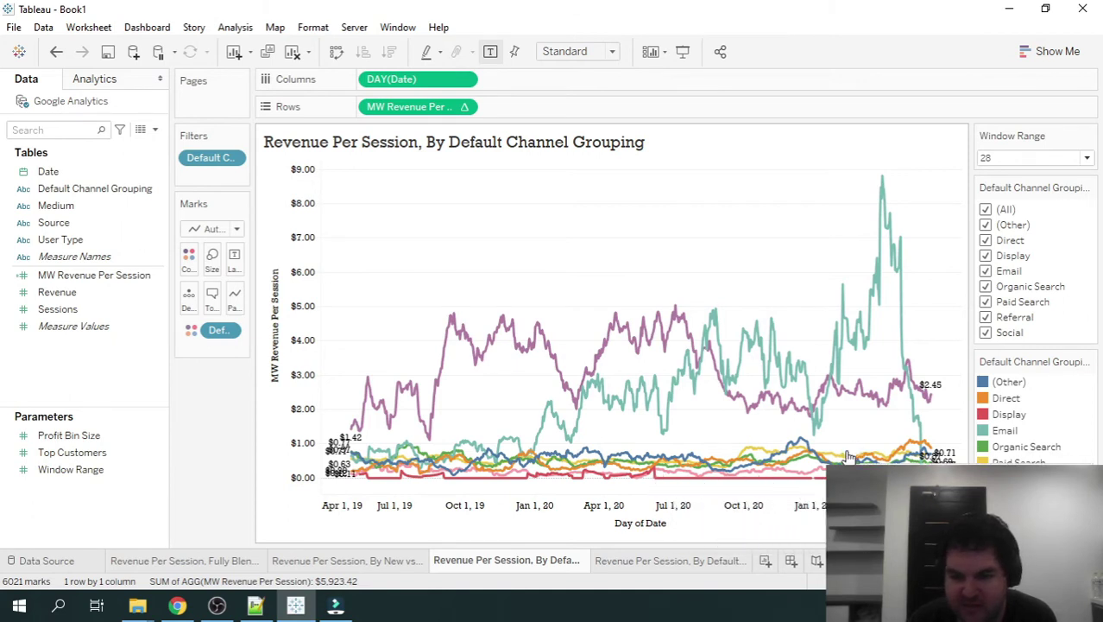
# Highlight the Paid Search line, then move the highlight to Organic Search.
pyautogui.click(1019, 462)
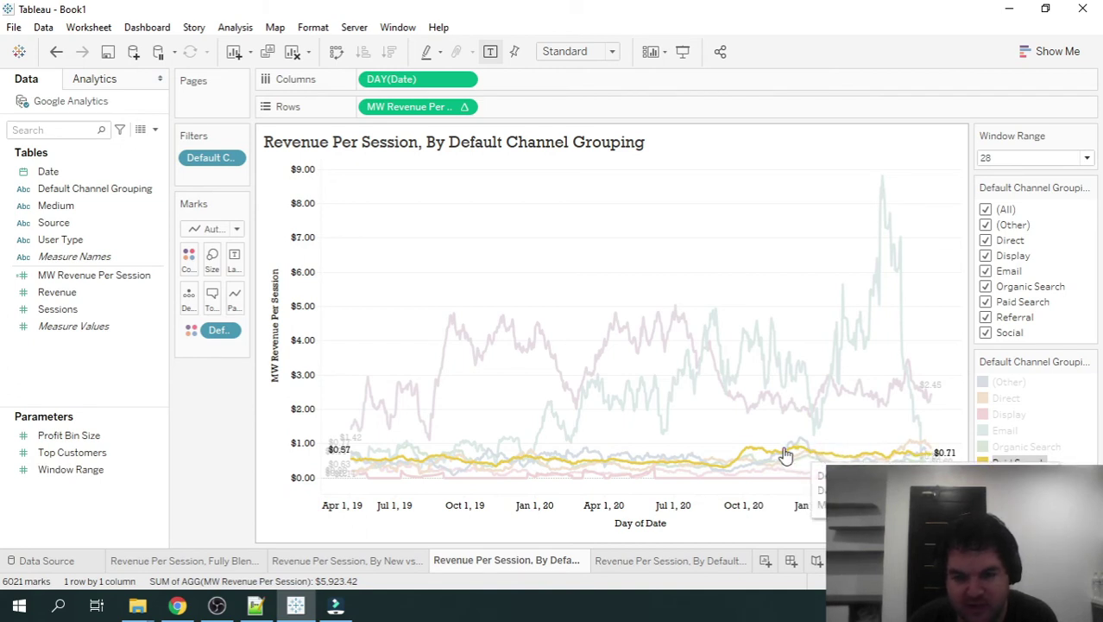
pyautogui.click(1031, 447)
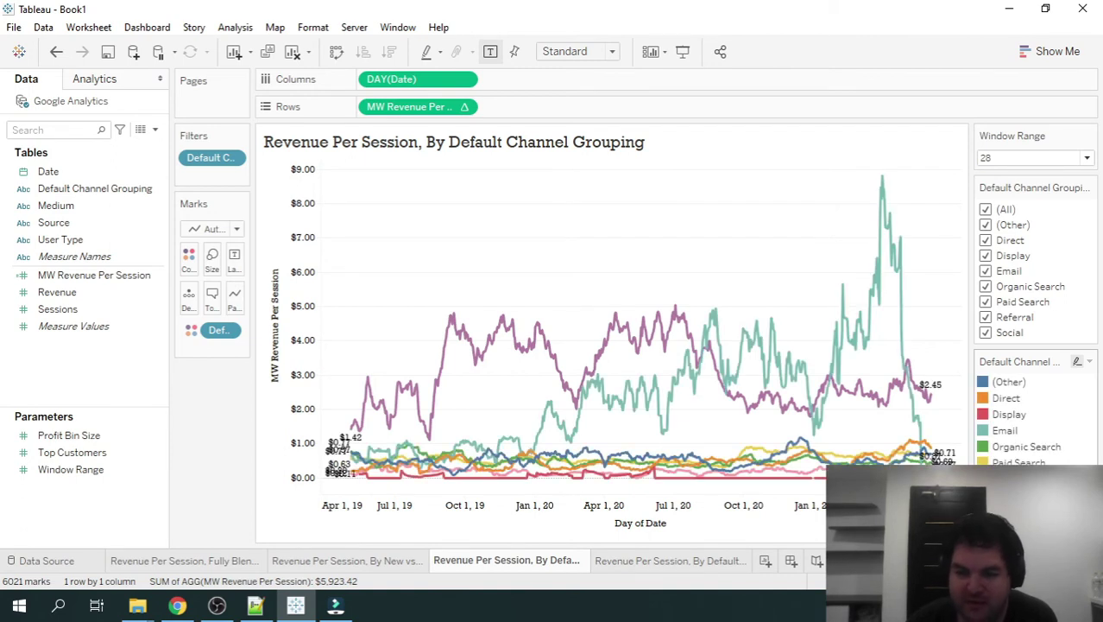
# Highlight Organic Search, Email and Direct in turn, clear it, then open the '(2)' sheet.
pyautogui.click(1021, 447)
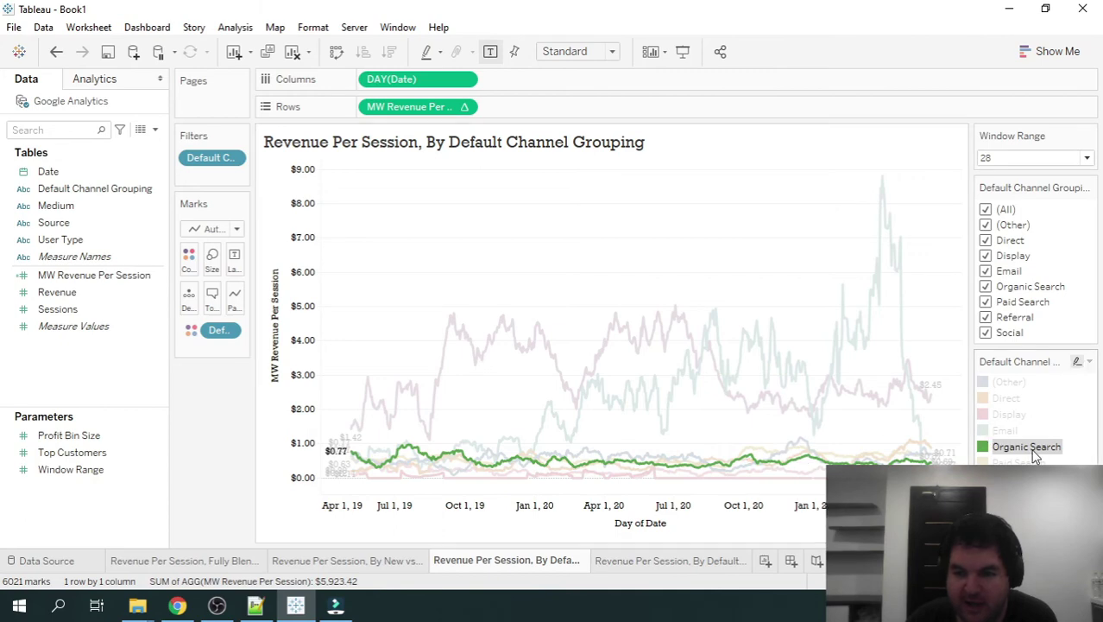
pyautogui.click(1041, 448)
pyautogui.click(1007, 432)
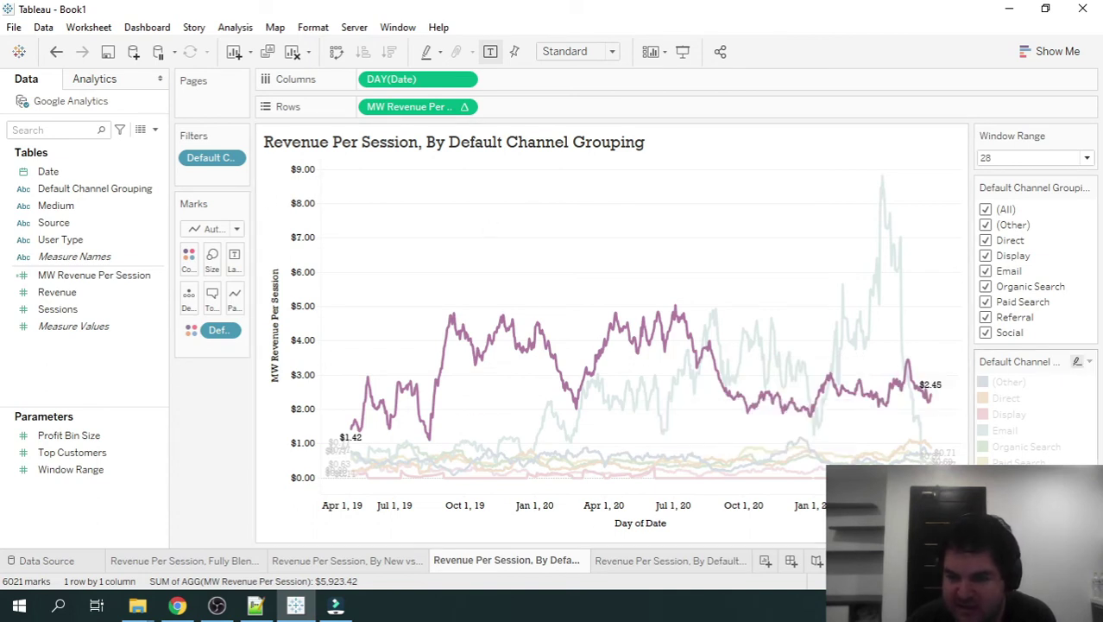
pyautogui.click(1003, 399)
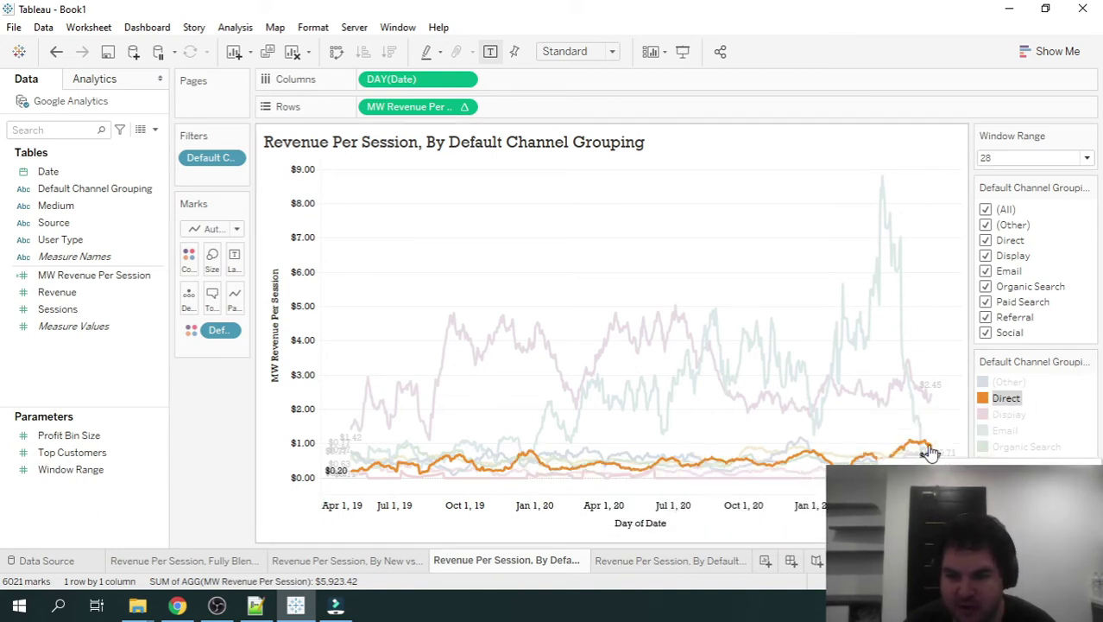
pyautogui.click(1006, 402)
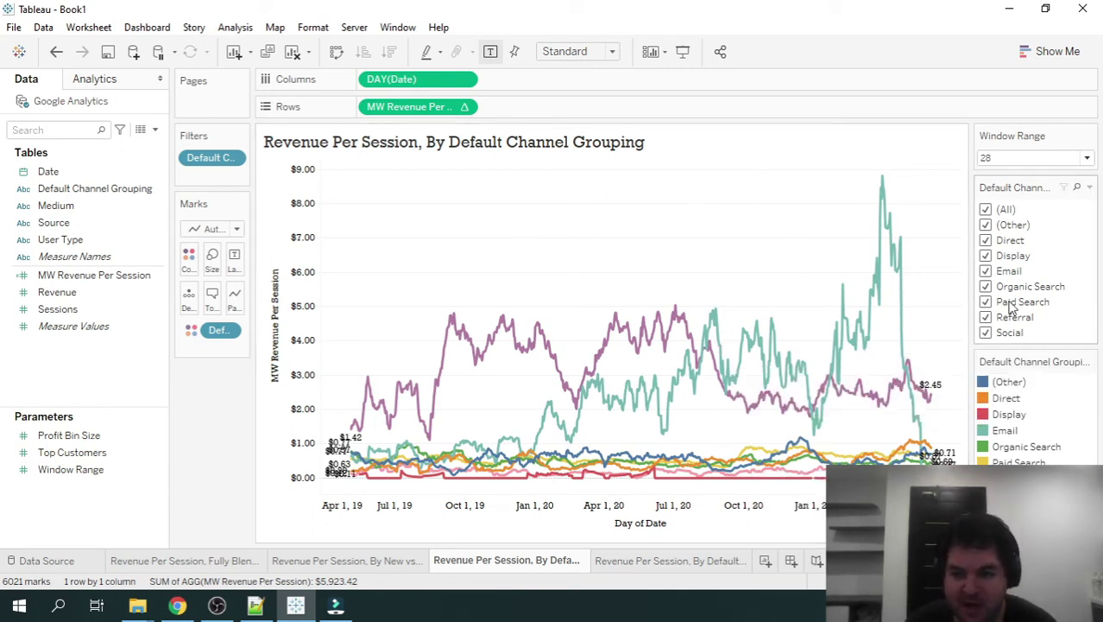
pyautogui.click(656, 559)
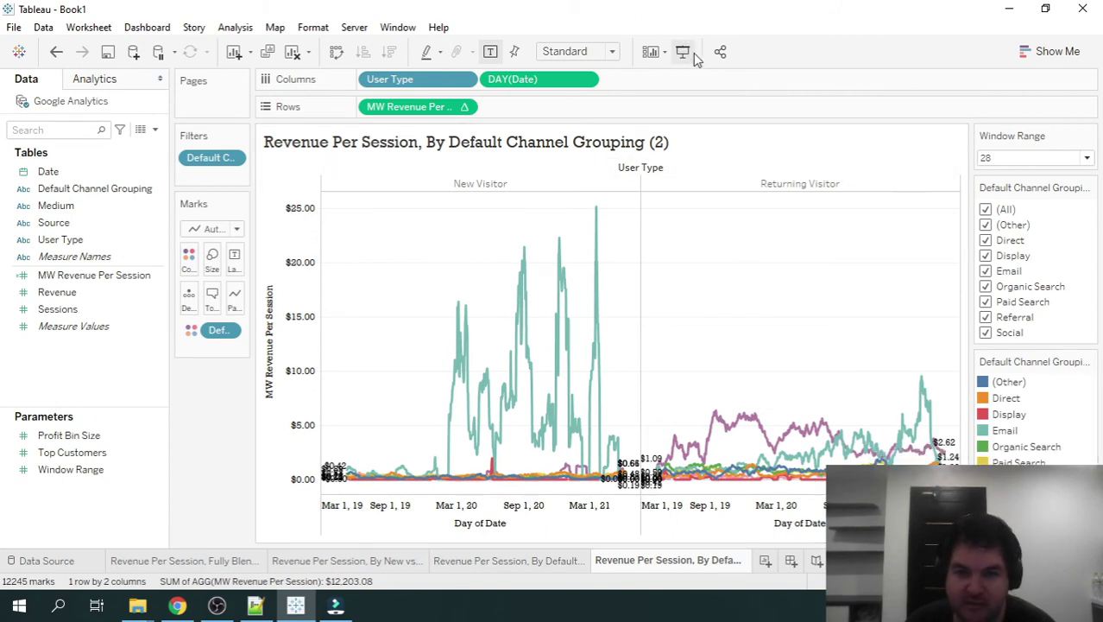
pyautogui.hotkey('alt', 'Tab')
pyautogui.hotkey('alt', 'Tab')
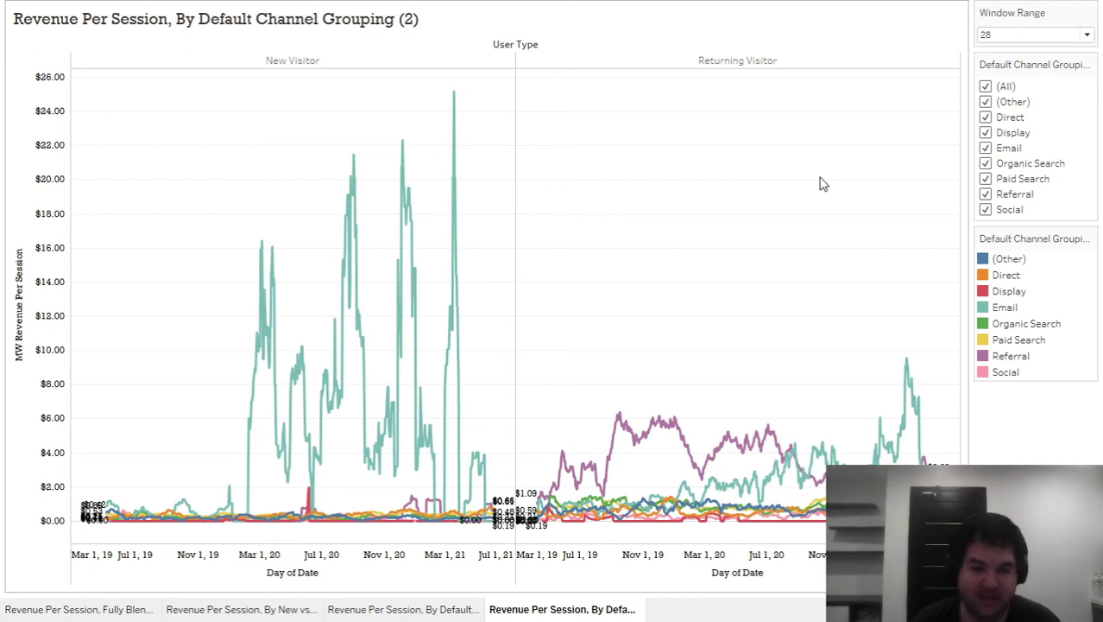
pyautogui.moveTo(350, 163)
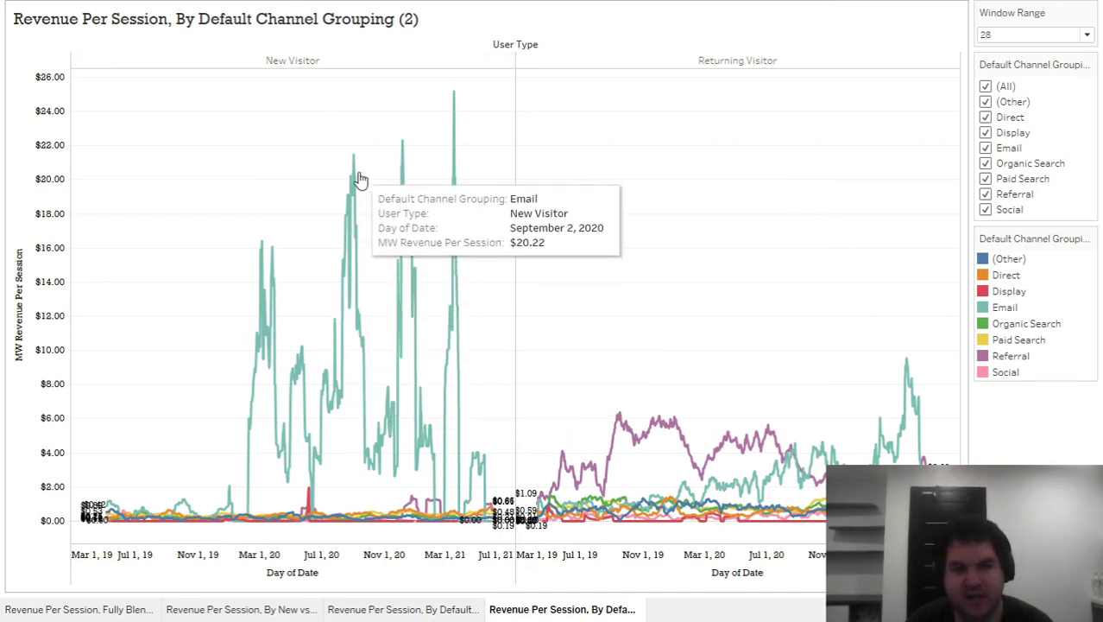
pyautogui.moveTo(350, 199)
pyautogui.moveTo(269, 269)
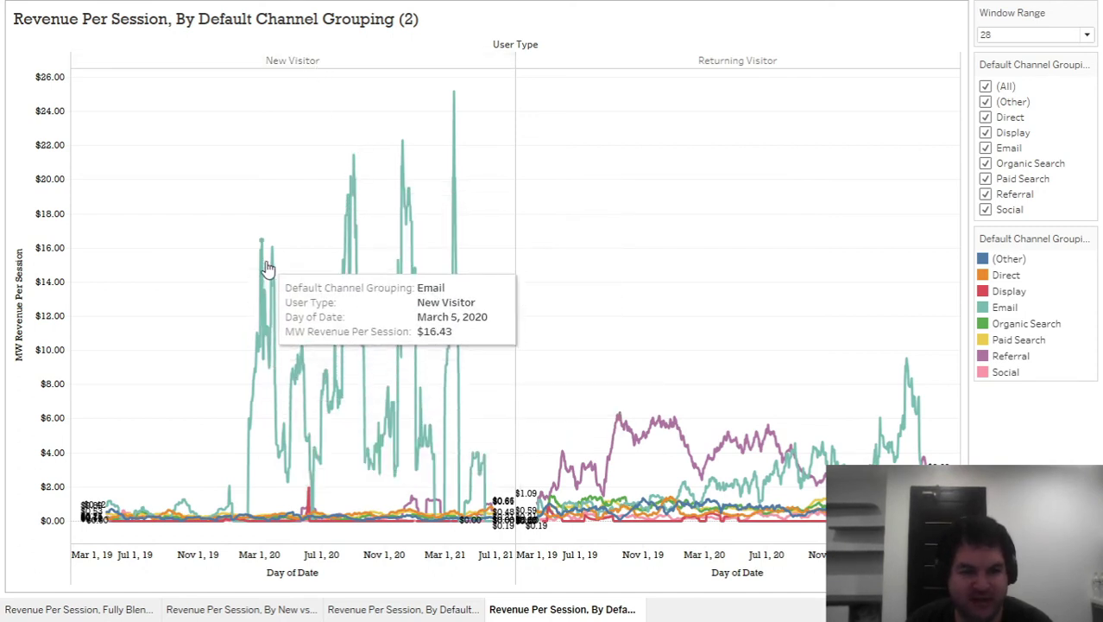
pyautogui.moveTo(272, 374)
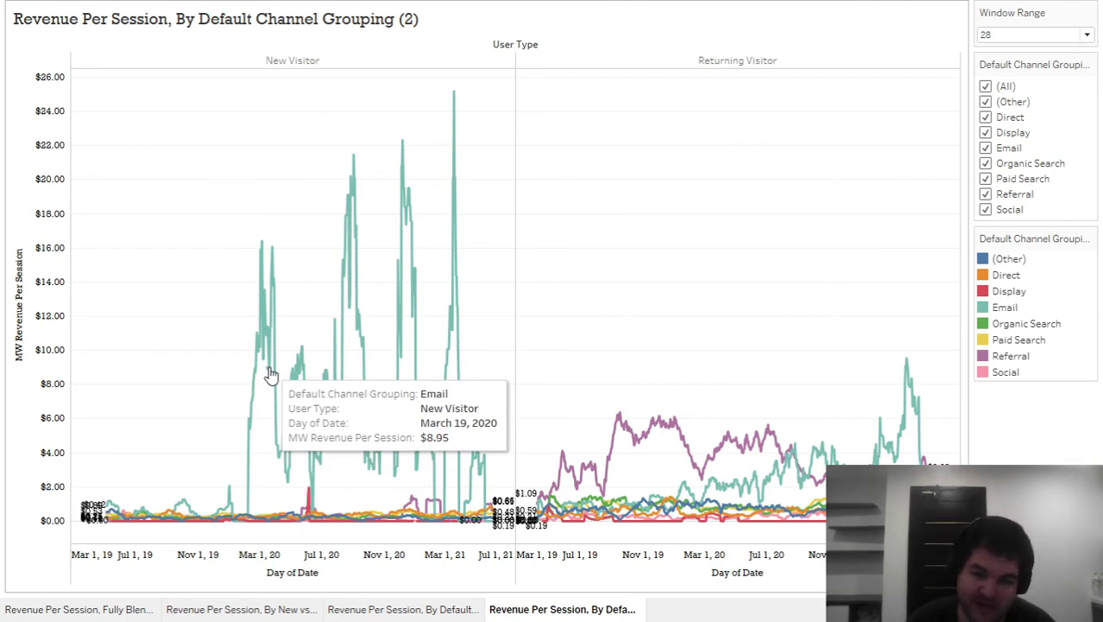
pyautogui.moveTo(401, 151)
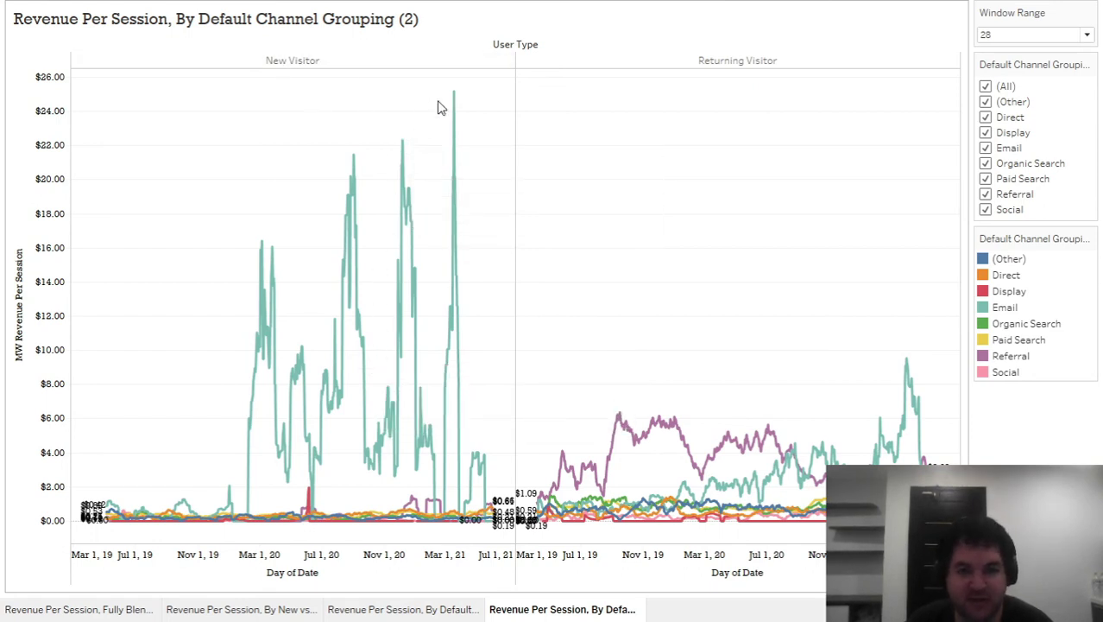
pyautogui.moveTo(455, 108)
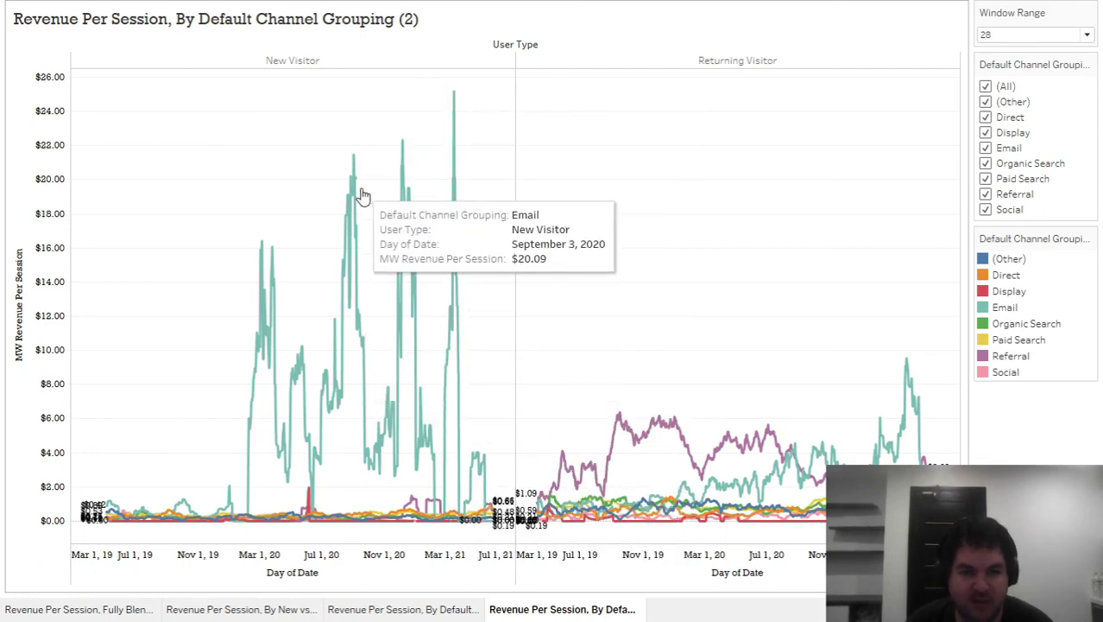
pyautogui.moveTo(271, 300)
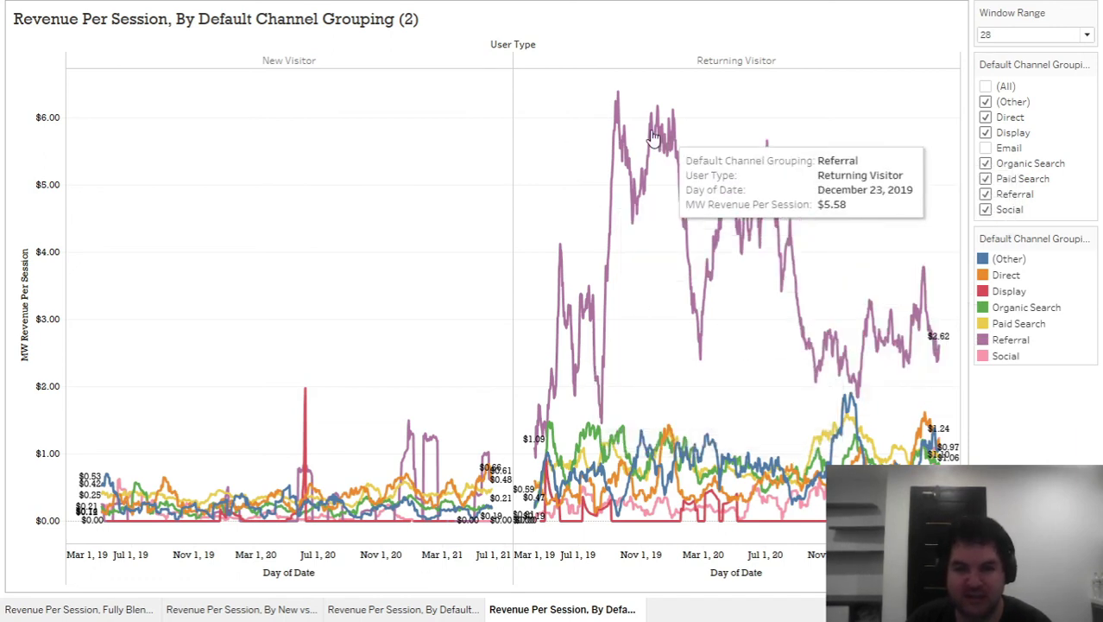
# Read the split chart values, with Returning Visitor Referral peaking near $5.85 on December 25, 2019.
pyautogui.moveTo(620, 99)
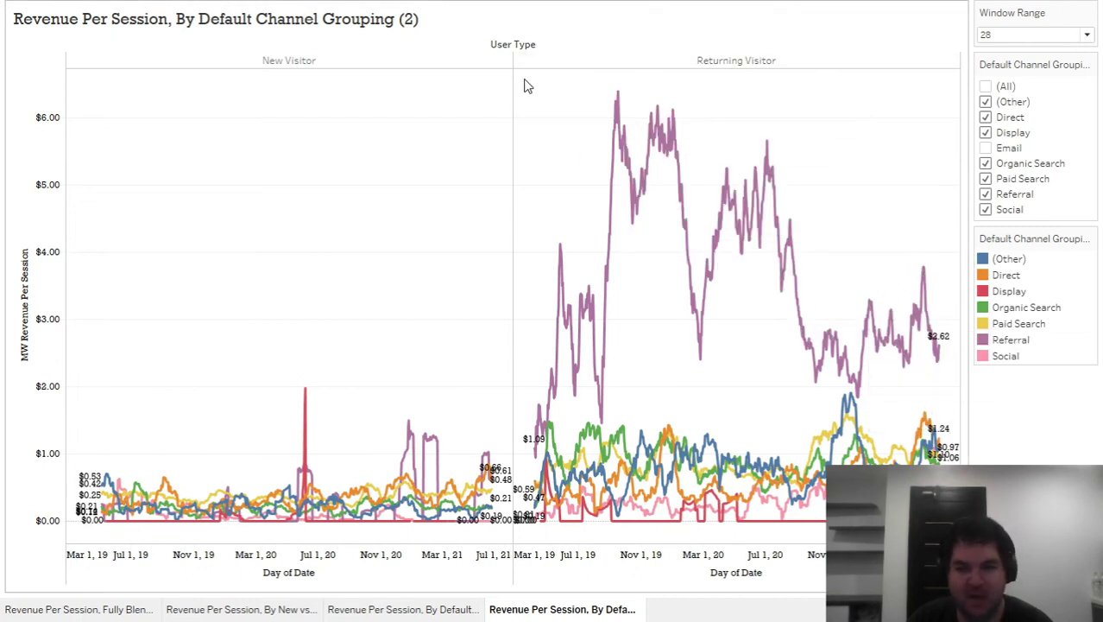
pyautogui.moveTo(934, 281)
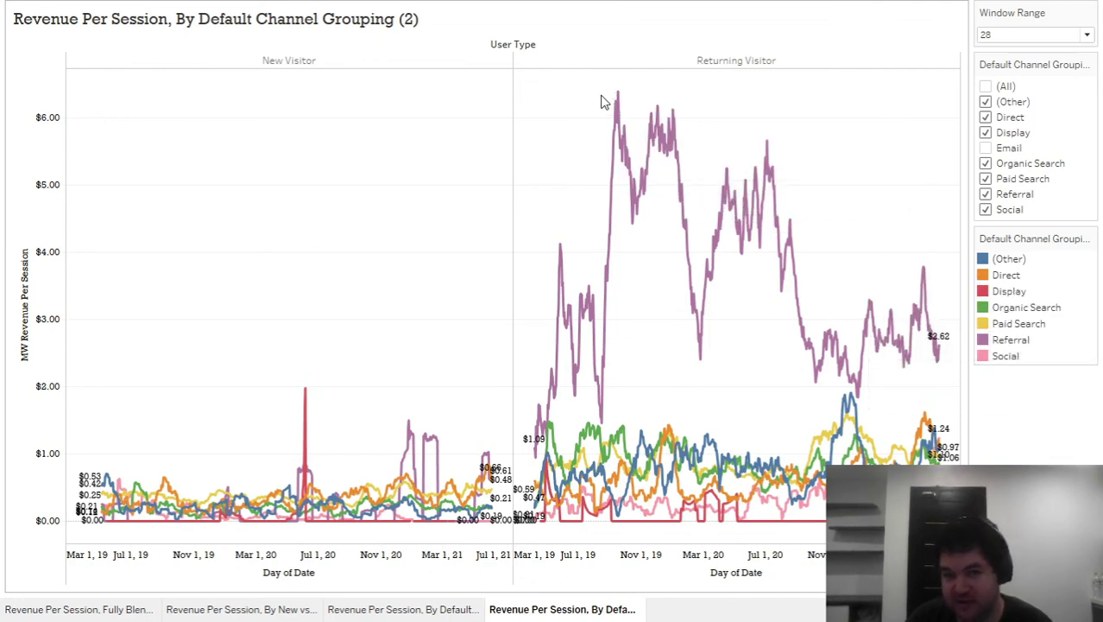
pyautogui.moveTo(805, 299)
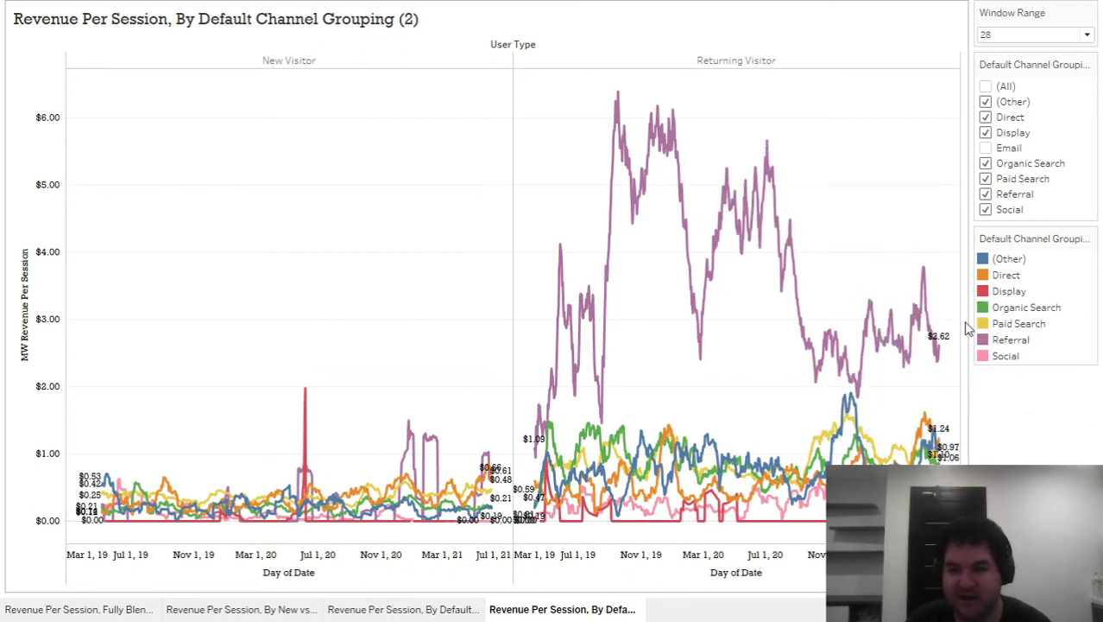
pyautogui.moveTo(661, 108)
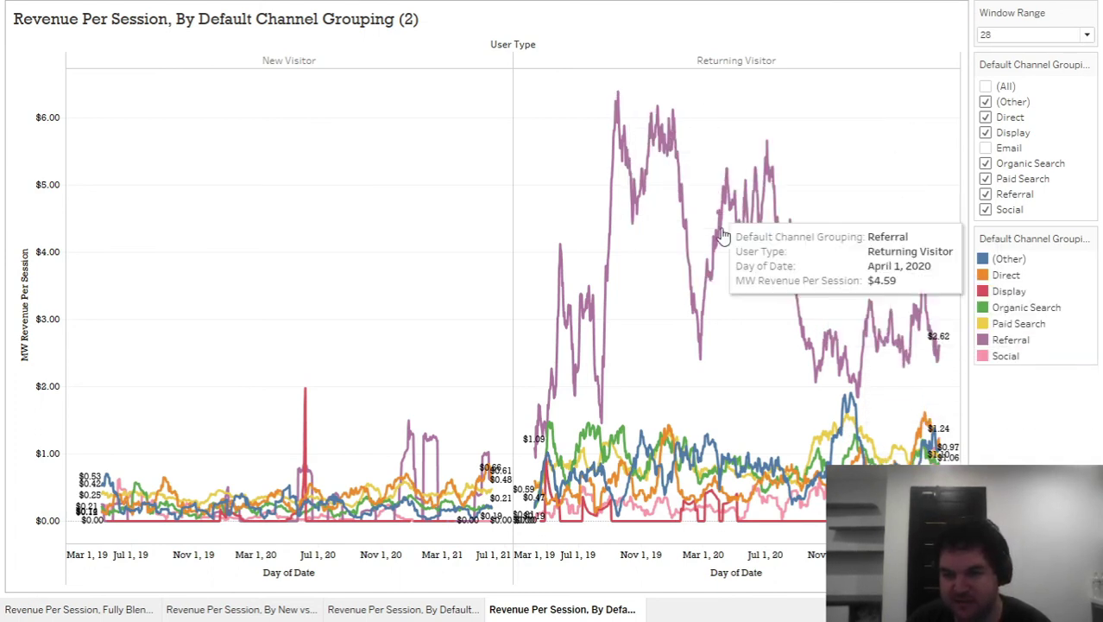
# Uncheck Referral, Display, Social, Paid Search, Direct and (Other), leaving only Organic Search.
pyautogui.click(986, 194)
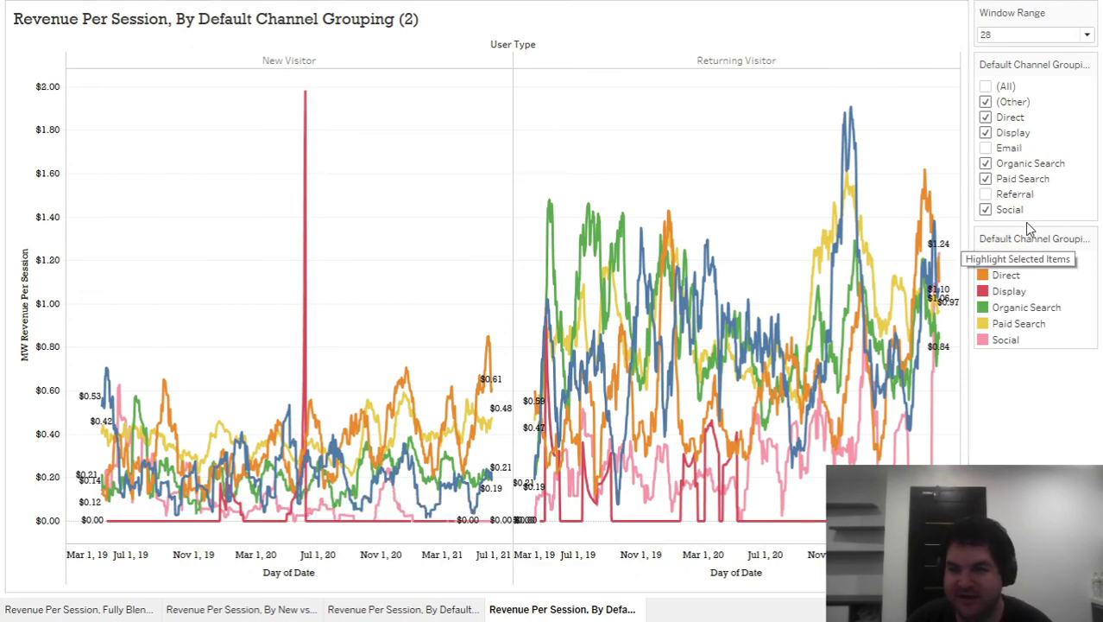
pyautogui.click(987, 134)
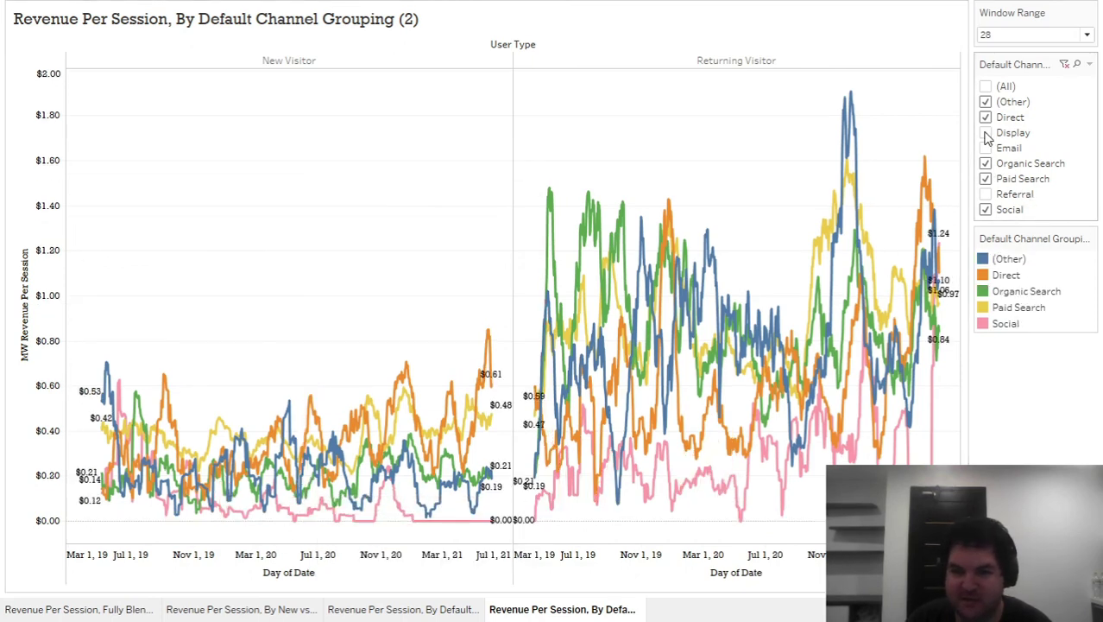
pyautogui.click(986, 210)
pyautogui.click(986, 180)
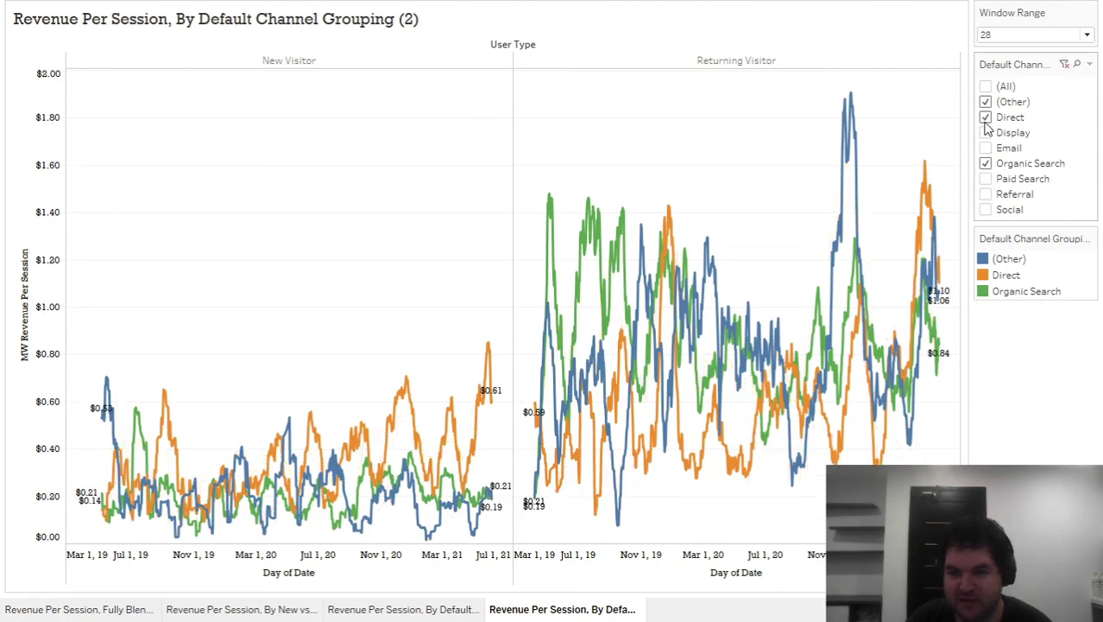
pyautogui.click(987, 118)
pyautogui.click(987, 103)
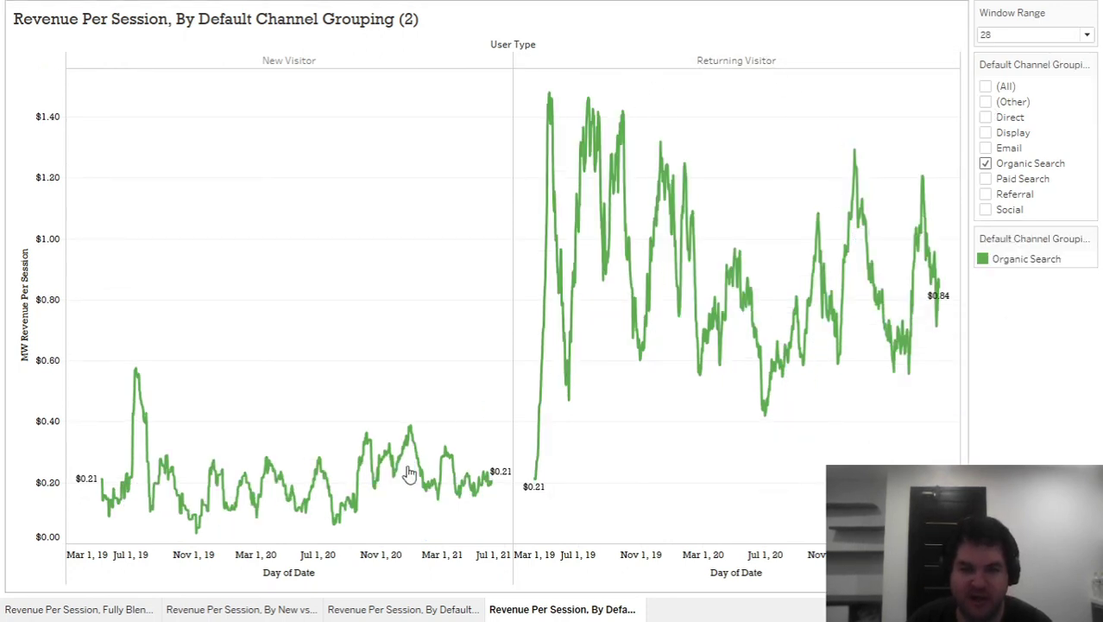
pyautogui.moveTo(605, 135)
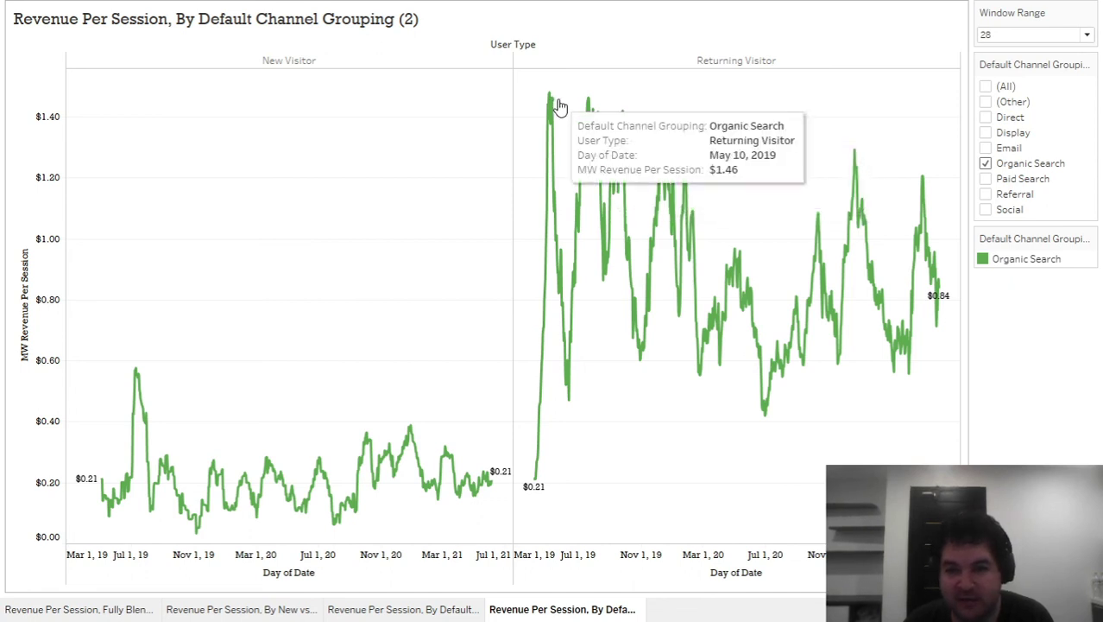
pyautogui.moveTo(918, 288)
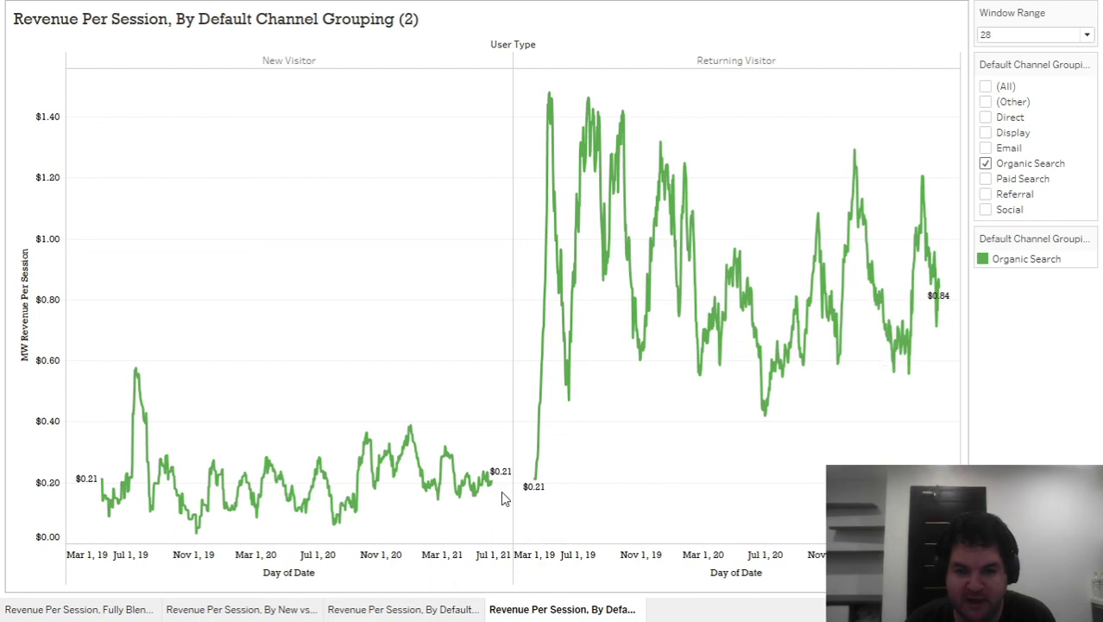
pyautogui.moveTo(502, 472)
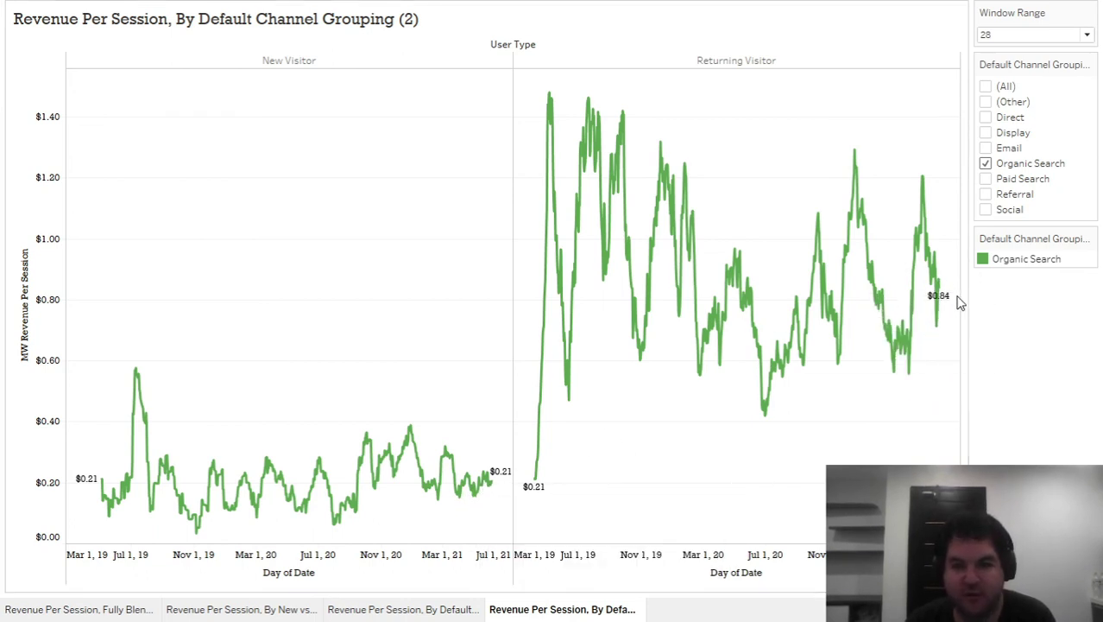
pyautogui.moveTo(929, 310)
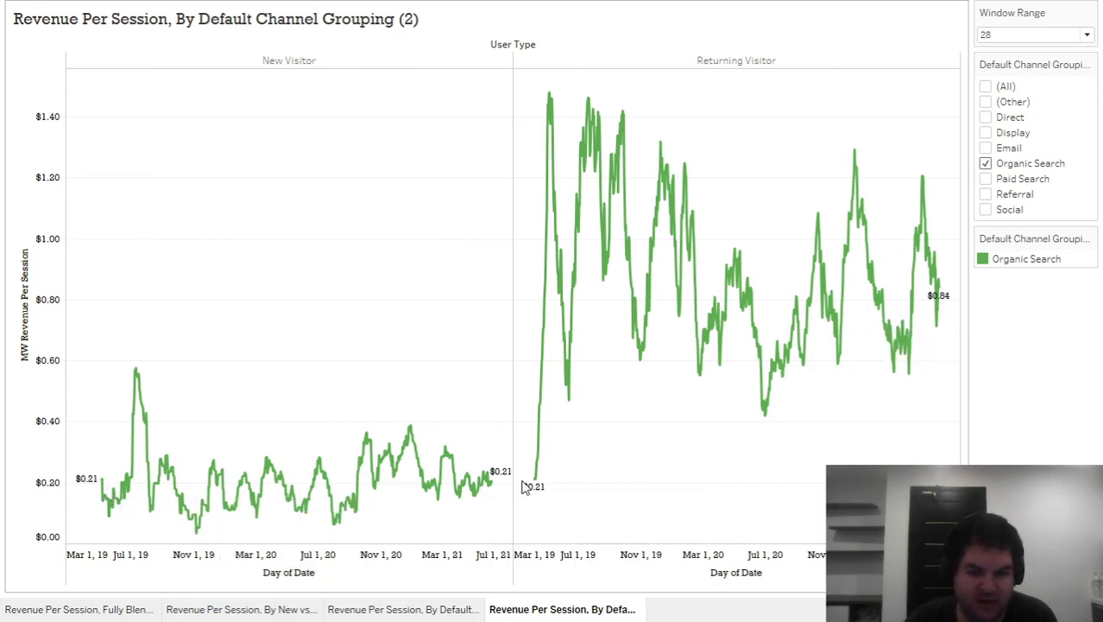
# Check (All) in the Default Channel Grouping filter card to restore every channel.
pyautogui.click(986, 87)
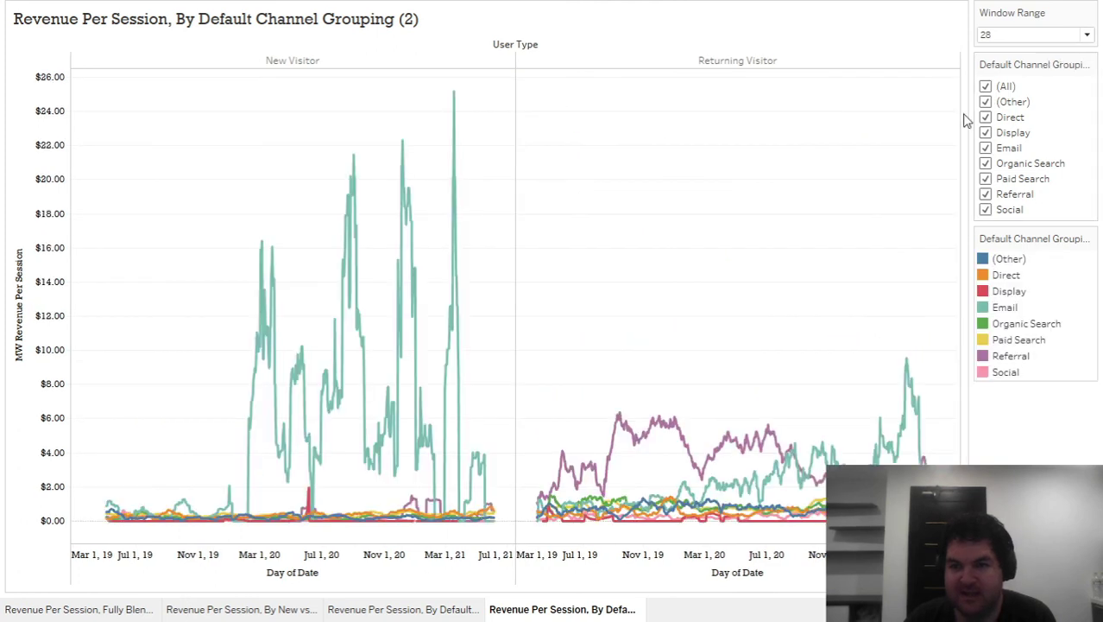